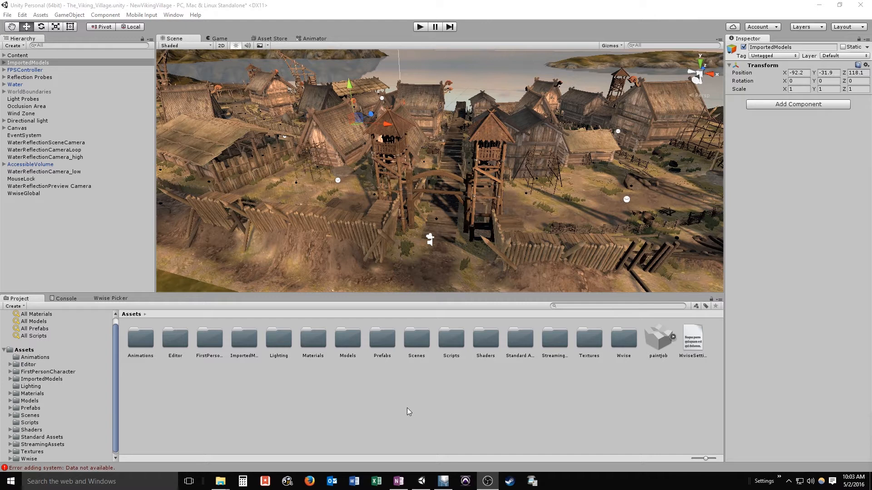
# Step: Run the Viking Village scene in play mode and walk along the village paths, examining the area around the torches
pyautogui.click(417, 32)
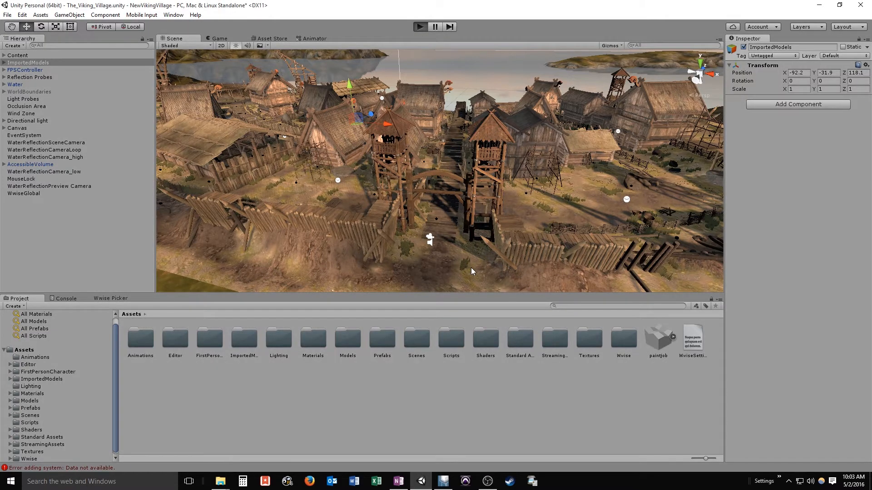
pyautogui.click(420, 27)
pyautogui.press('w')
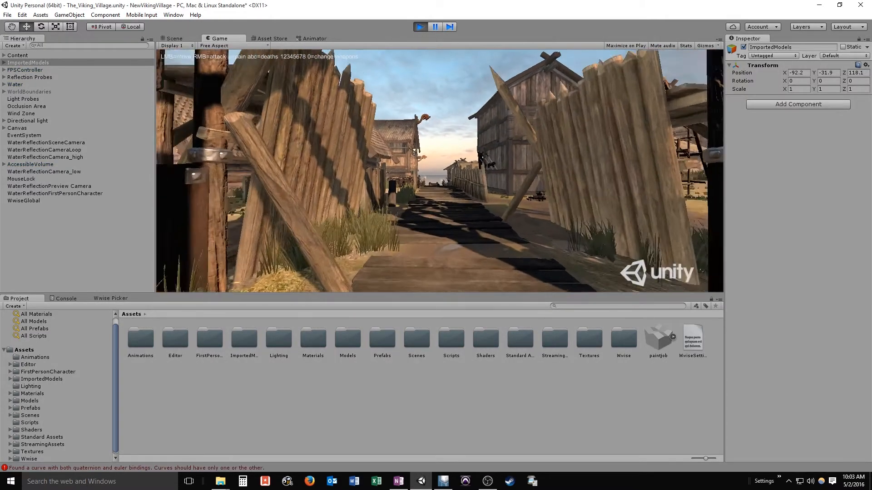
pyautogui.press('w')
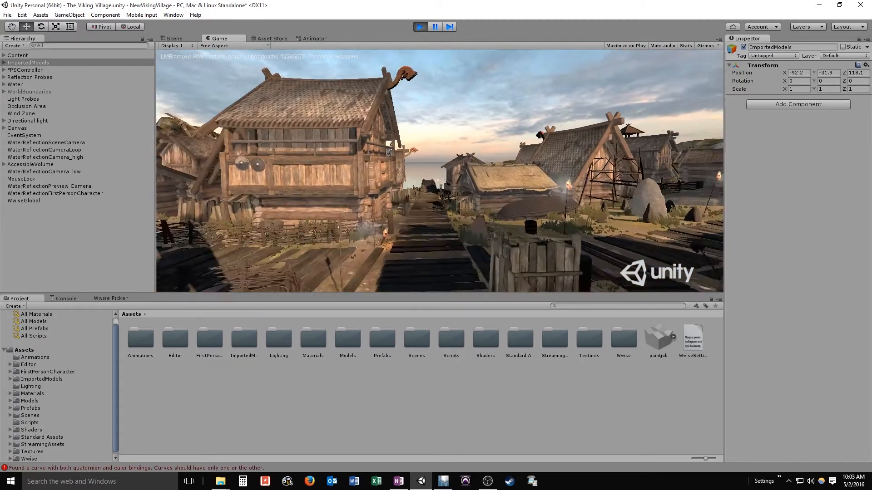
pyautogui.press('a')
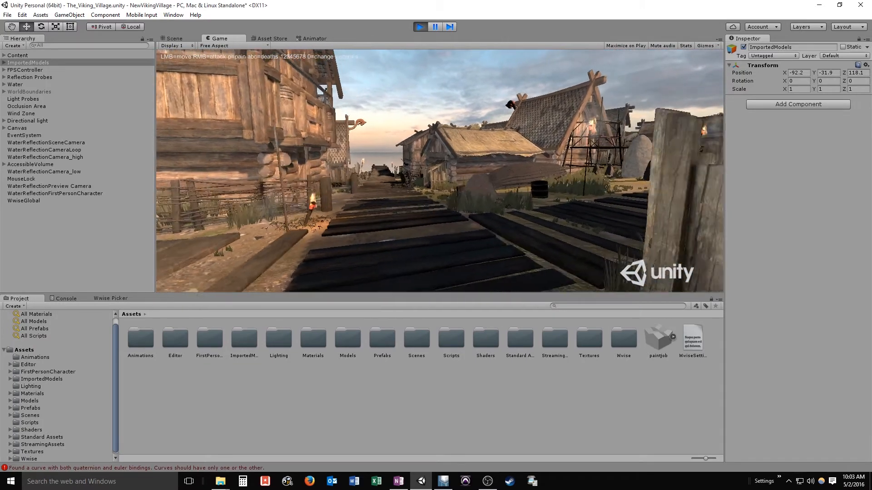
pyautogui.press('w')
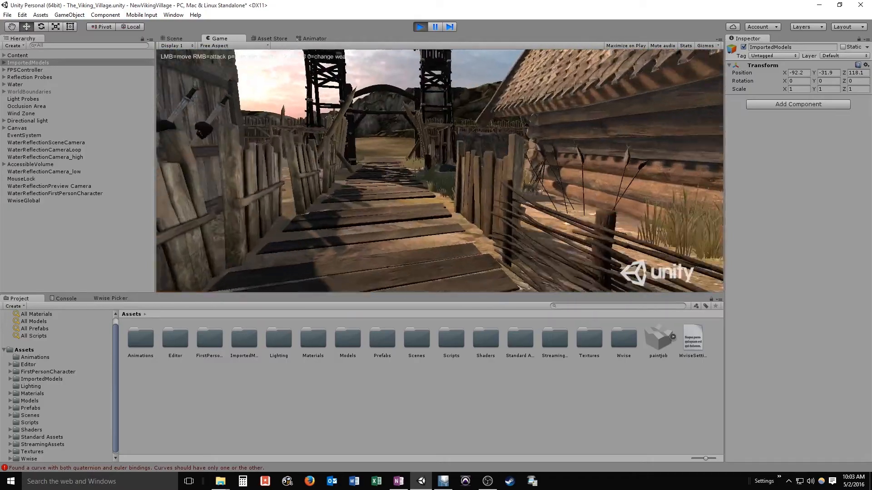
pyautogui.press('w')
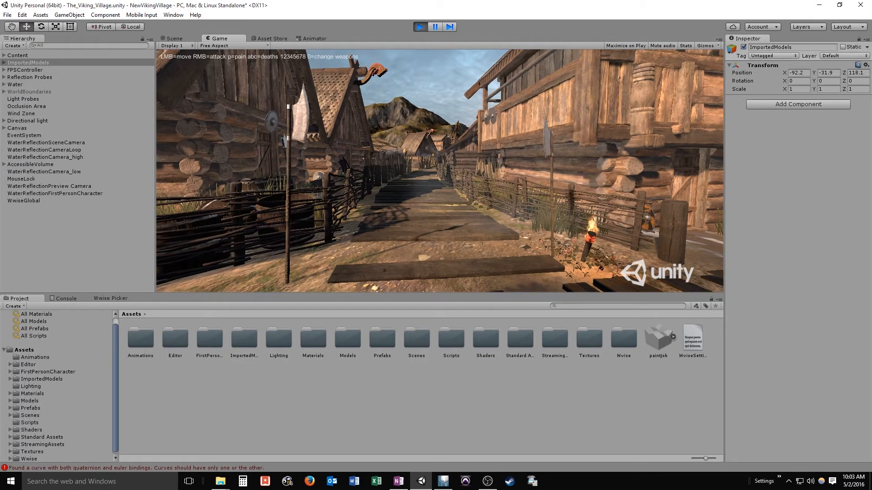
pyautogui.press('w')
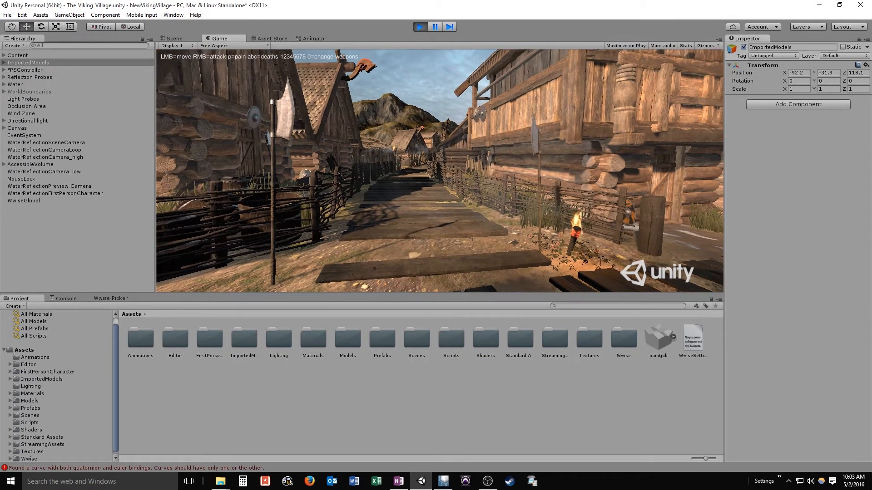
pyautogui.press('w')
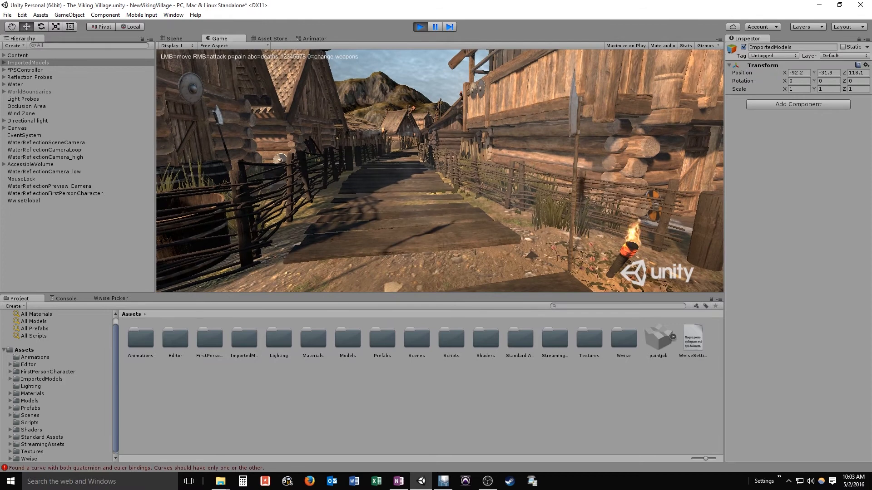
pyautogui.press('w')
pyautogui.press('w')
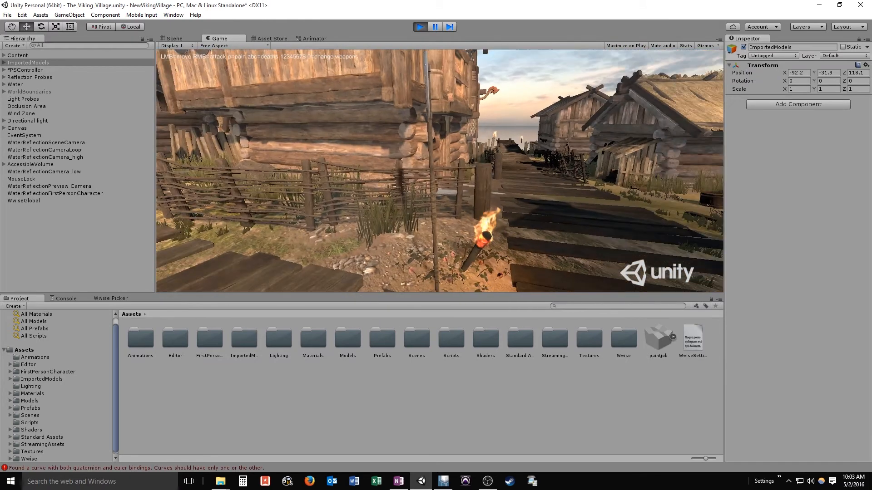
pyautogui.press('w')
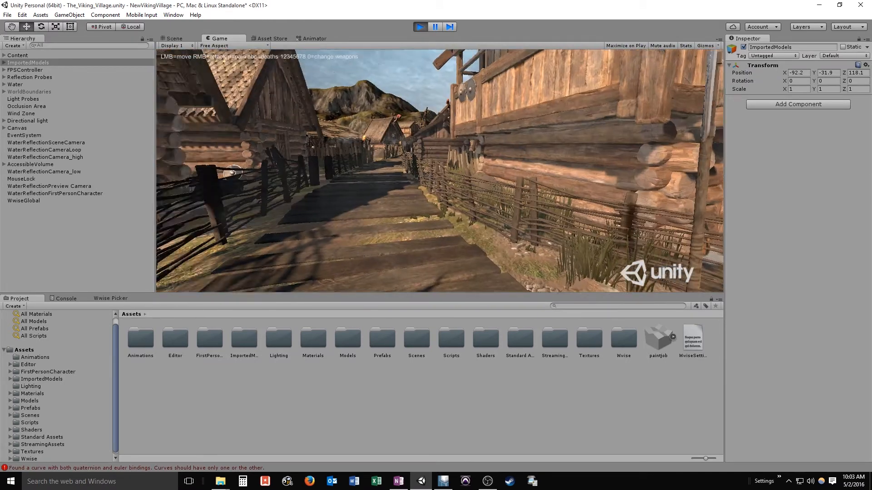
pyautogui.press('s')
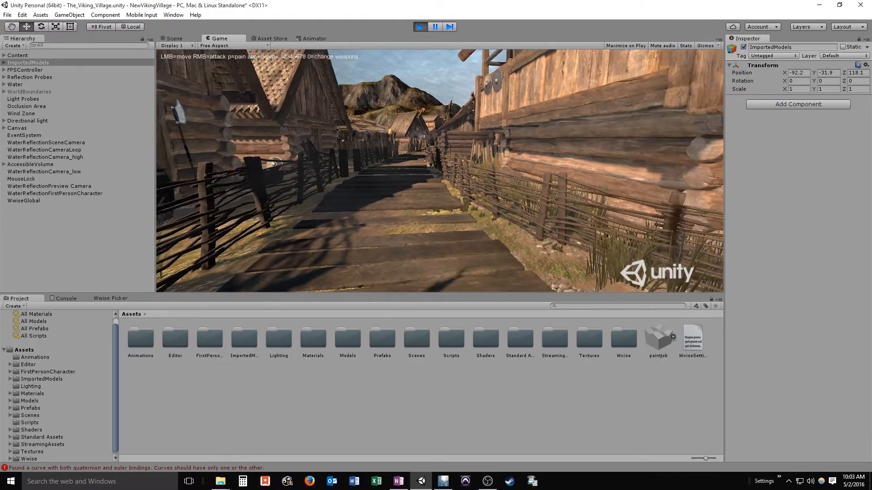
pyautogui.press('s')
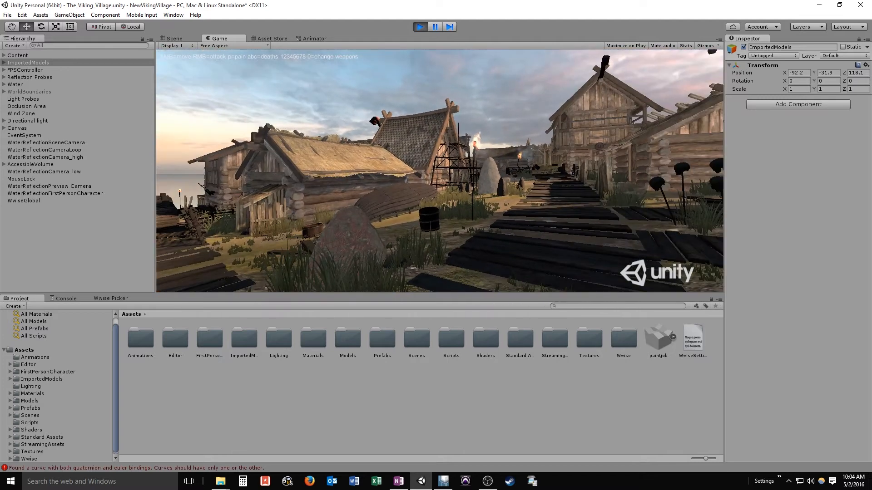
pyautogui.press('w')
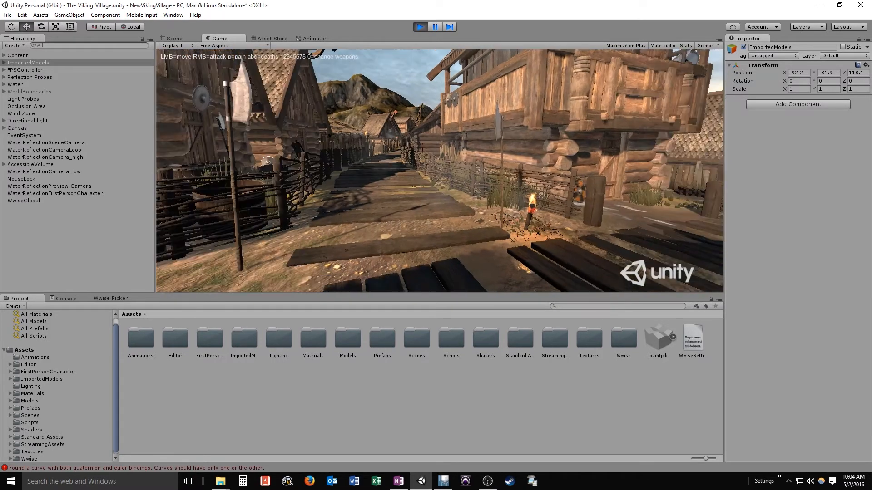
pyautogui.press('w')
# Step: Free the cursor from the running game and stop play mode
pyautogui.press('super')
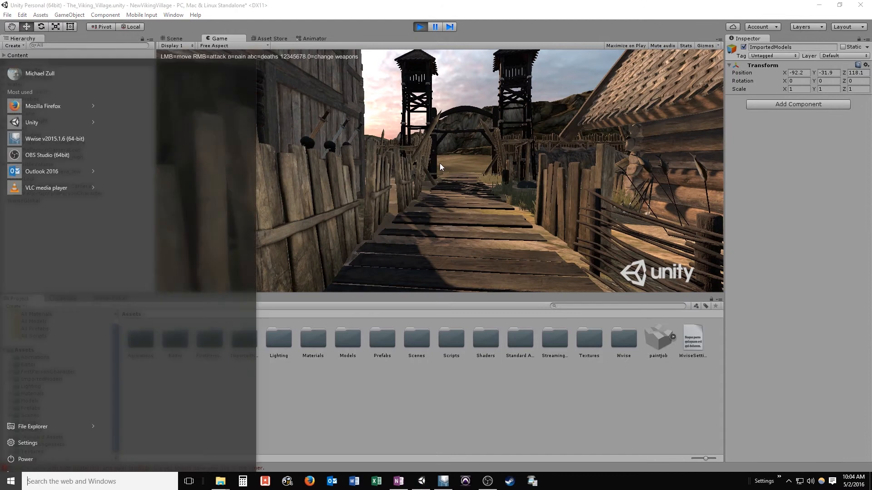
pyautogui.press('super')
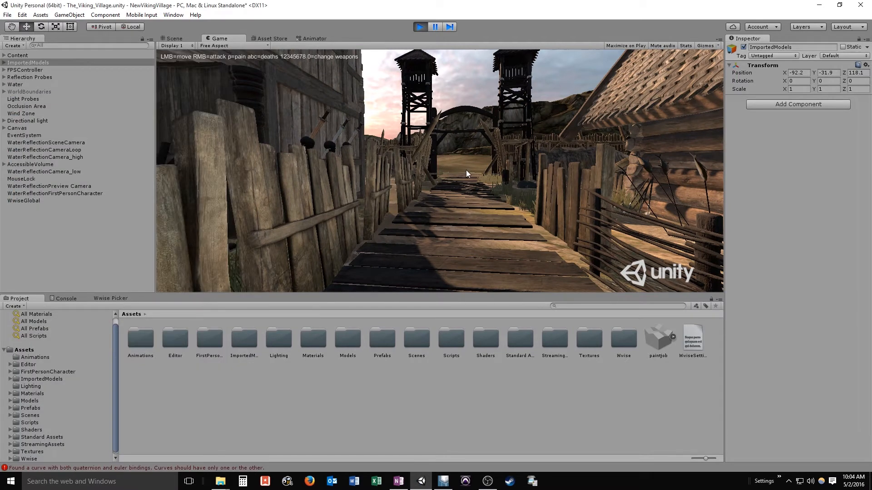
pyautogui.click(419, 26)
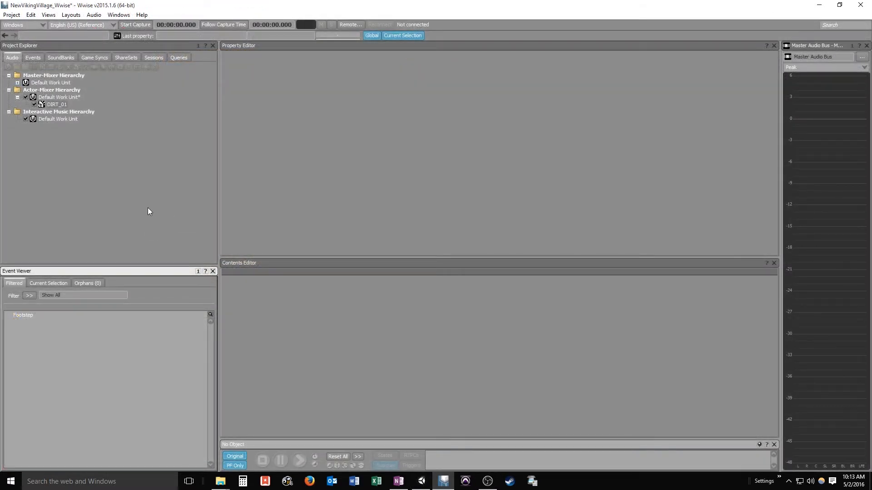
# Step: In Wwise, import AMB_Torches.wav as a Sound SFX into the Actor-Mixer Default Work Unit, replacing the existing original file
pyautogui.click(12, 15)
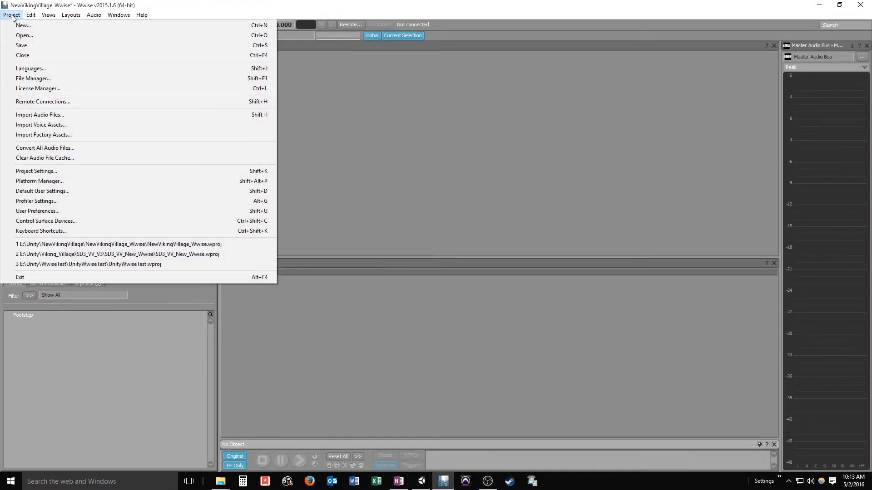
pyautogui.click(40, 115)
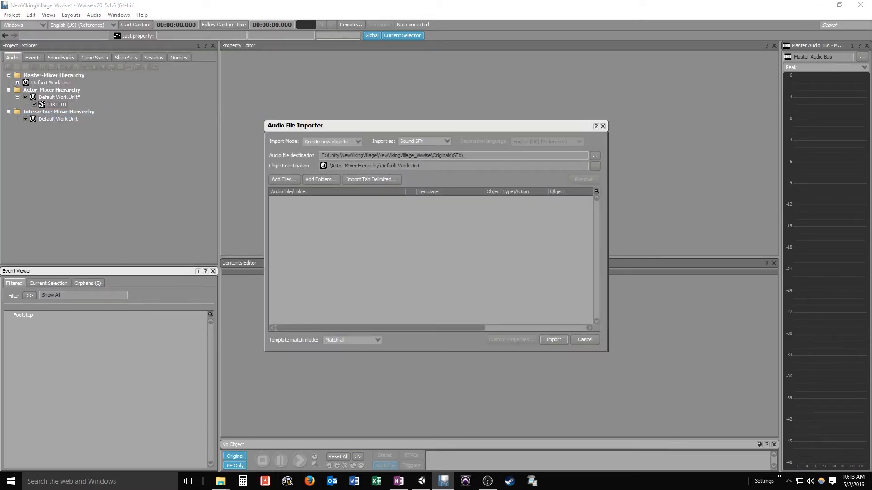
pyautogui.moveTo(737, 70); pyautogui.dragTo(394, 228)
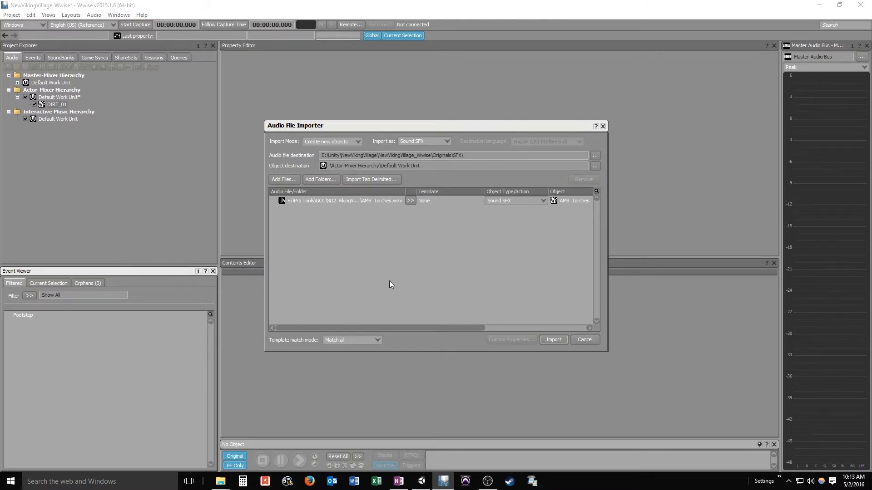
pyautogui.click(554, 341)
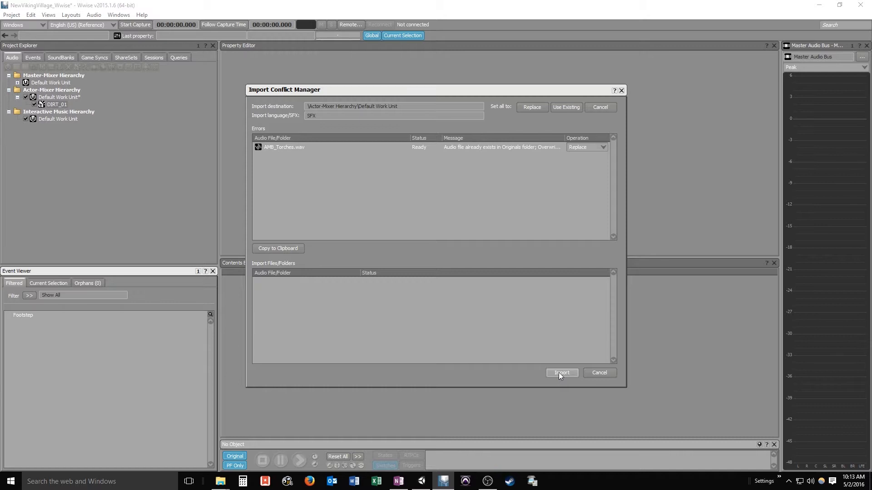
pyautogui.click(558, 372)
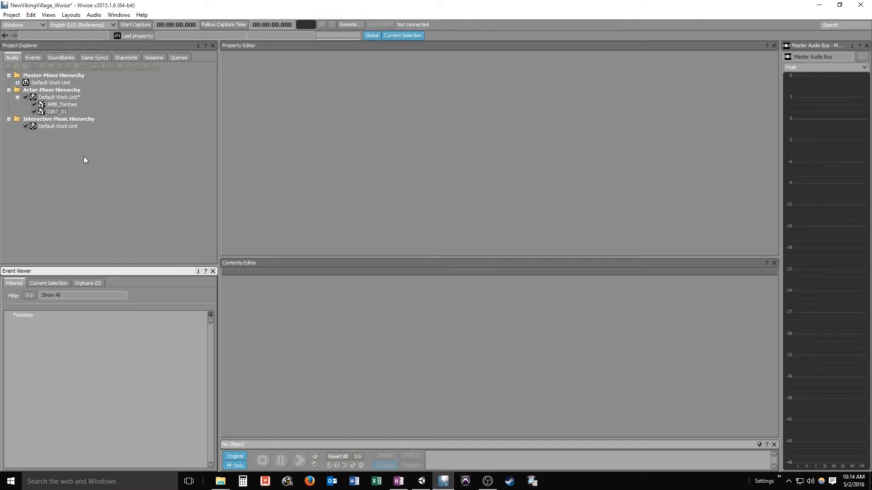
# Step: Set the positioning of the AMB_Torches sound to 3D
pyautogui.click(63, 105)
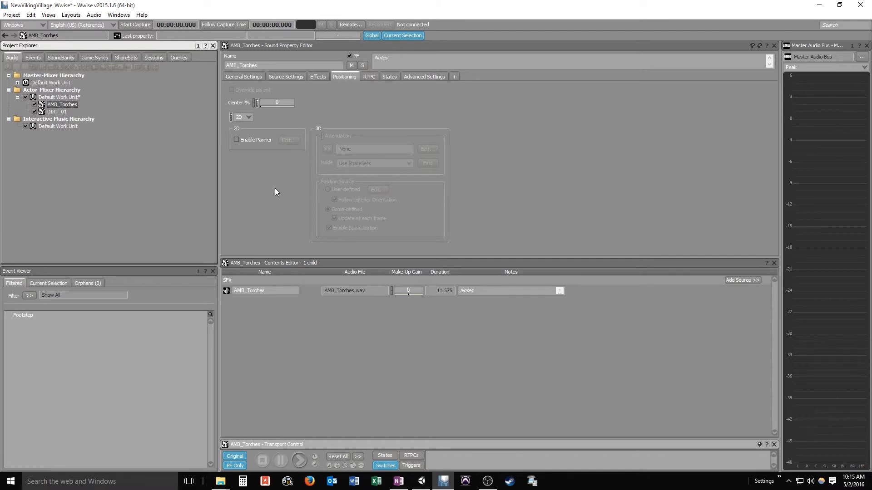
pyautogui.click(248, 116)
pyautogui.click(238, 132)
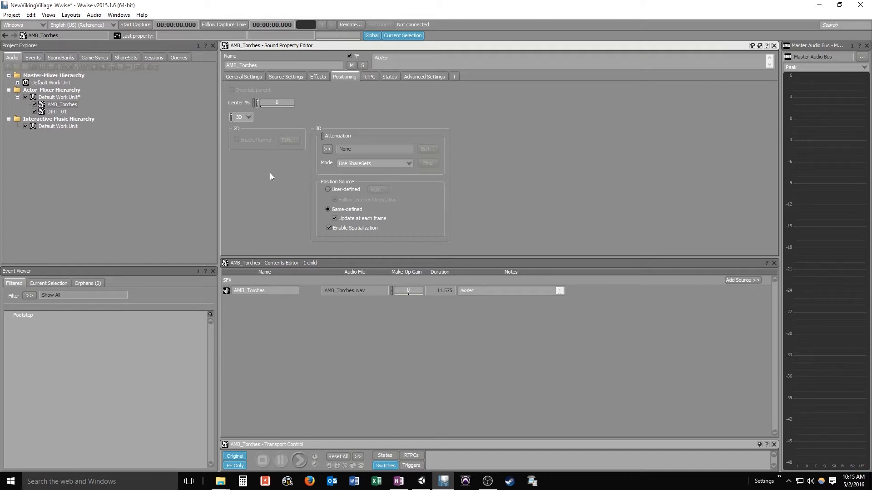
# Step: Create a new attenuation ShareSet named Torches in the Attenuations Default Work Unit
pyautogui.click(131, 58)
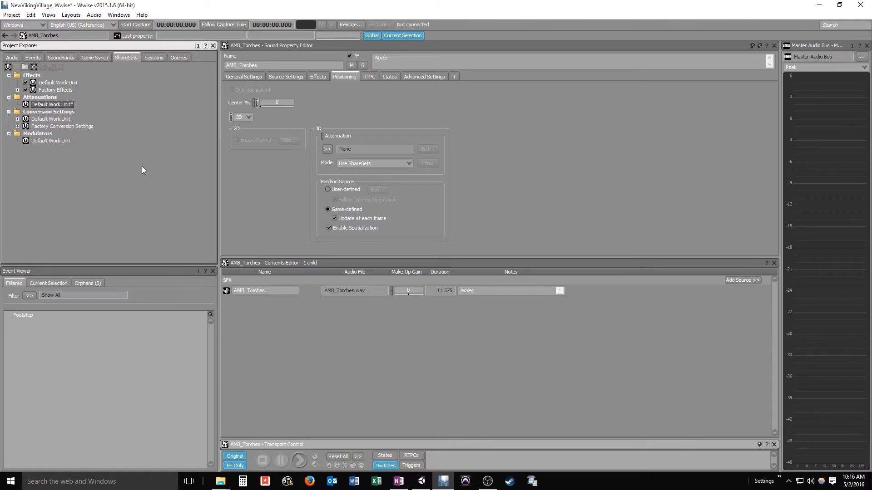
pyautogui.rightClick(58, 105)
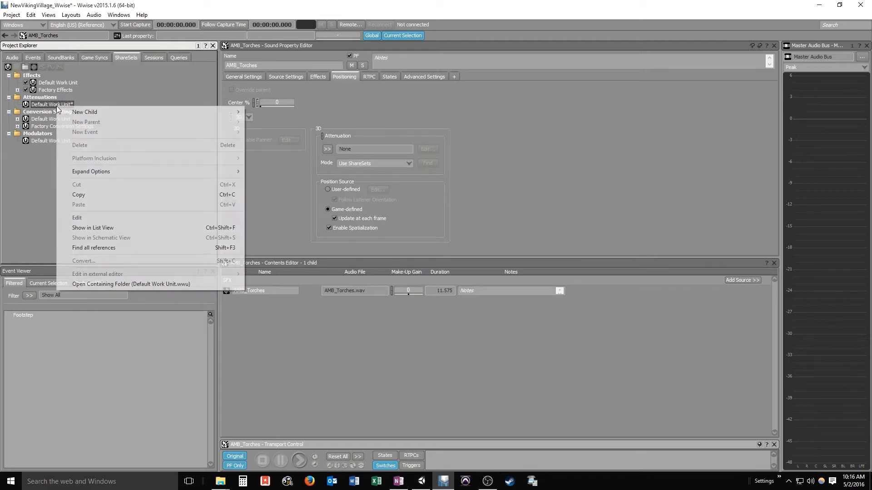
pyautogui.moveTo(148, 113)
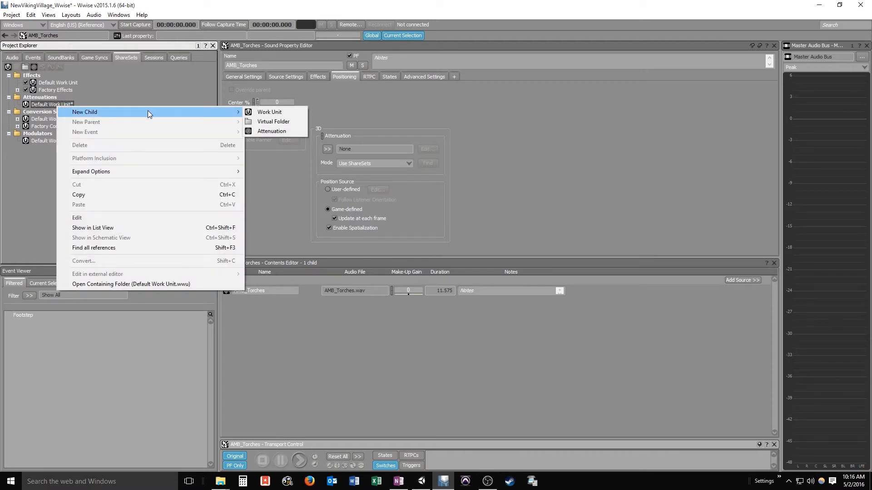
pyautogui.click(269, 131)
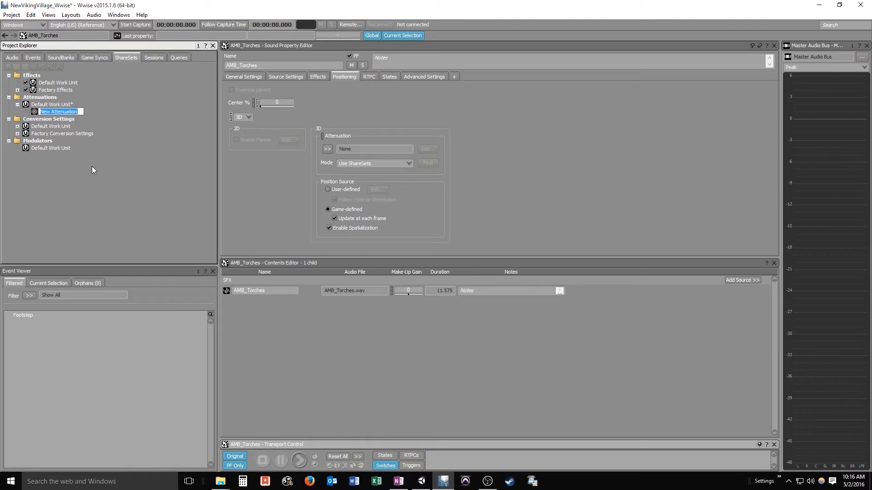
pyautogui.write('Torches')
pyautogui.press('Return')
# Step: Set the Torches attenuation's max distance to 20 and add an output bus volume point at about distance 5, -8.2 dB
pyautogui.doubleClick(40, 112)
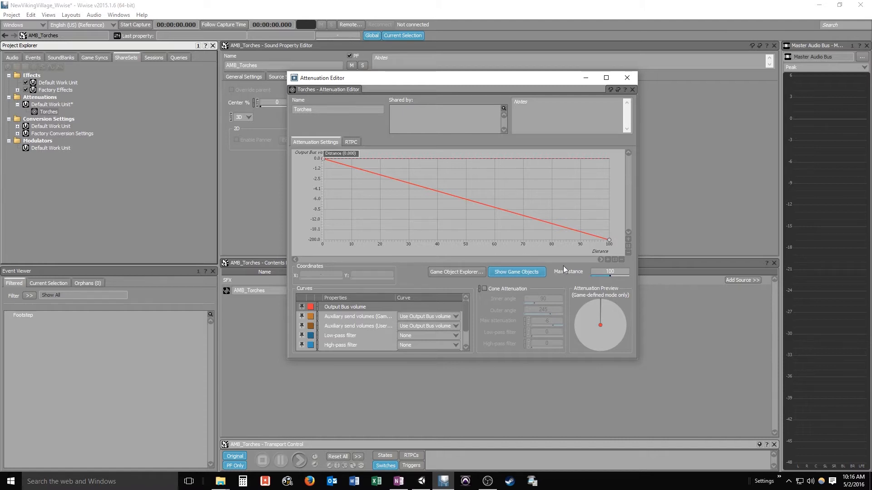
pyautogui.doubleClick(613, 272)
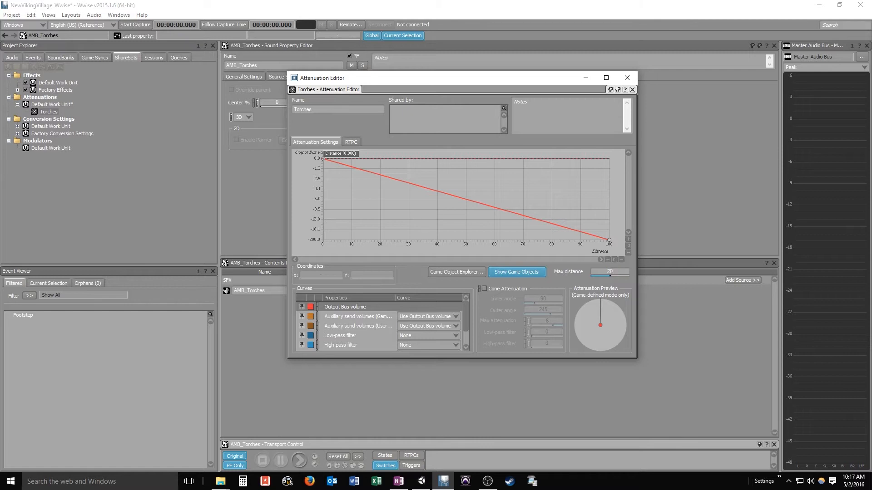
pyautogui.press('Return')
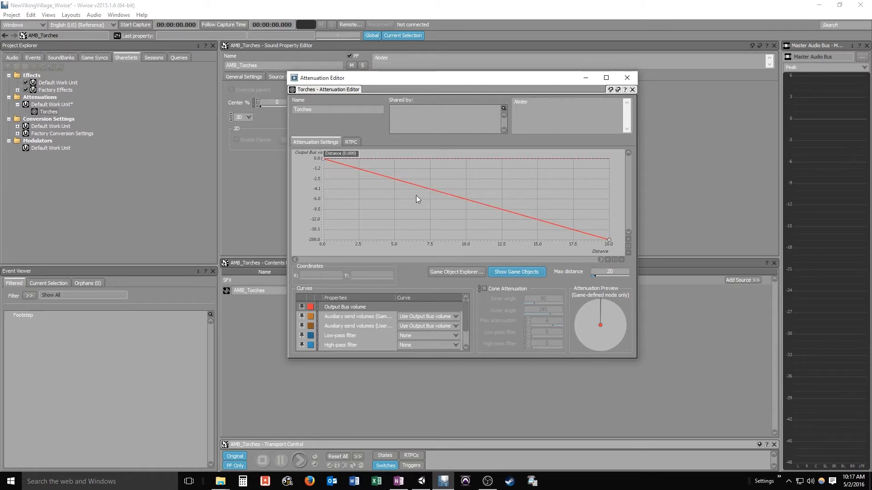
pyautogui.doubleClick(394, 179)
pyautogui.moveTo(394, 179); pyautogui.dragTo(394, 209)
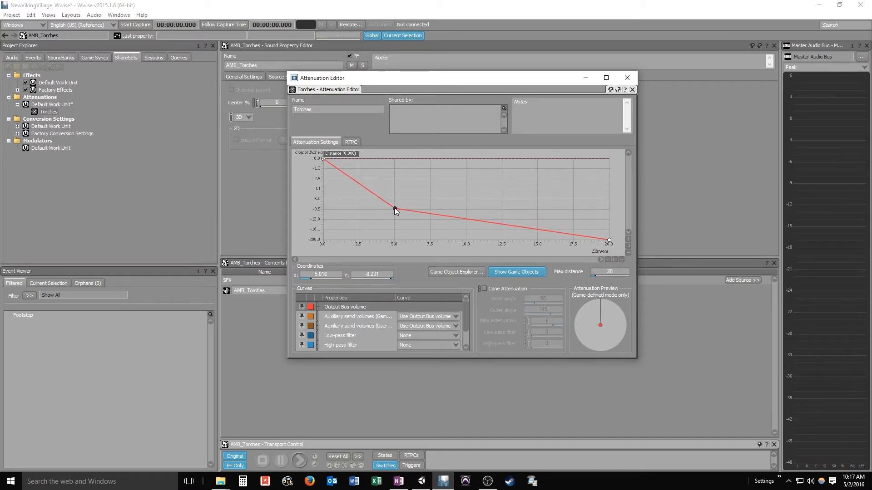
# Step: Give the Torches attenuation a custom low-pass filter curve, lowering its value at maximum distance to about 51
pyautogui.click(345, 336)
pyautogui.click(456, 335)
pyautogui.click(421, 351)
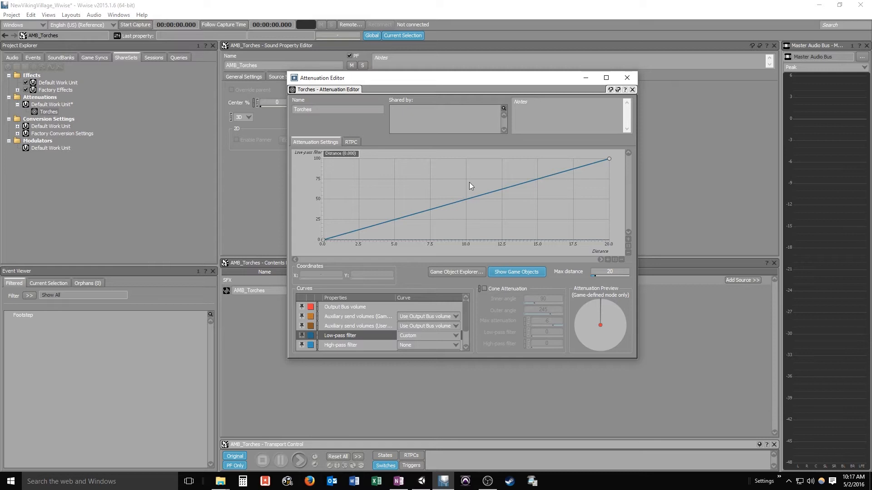
pyautogui.moveTo(609, 159); pyautogui.dragTo(611, 198)
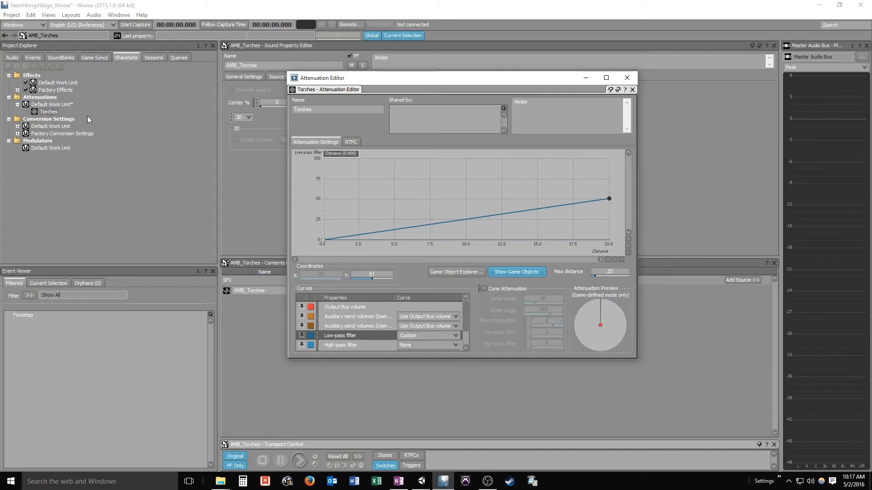
# Step: Play the AMB_Torches sound from the Actor-Mixer Hierarchy to audition it
pyautogui.click(13, 58)
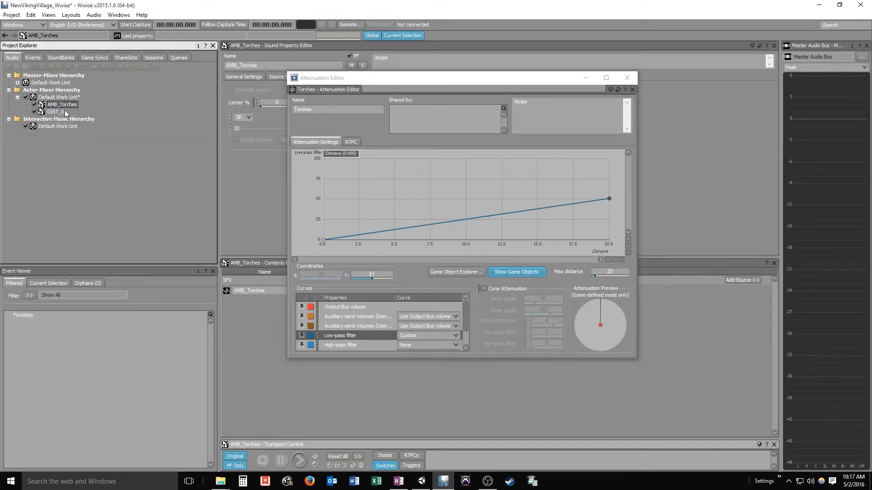
pyautogui.press('space')
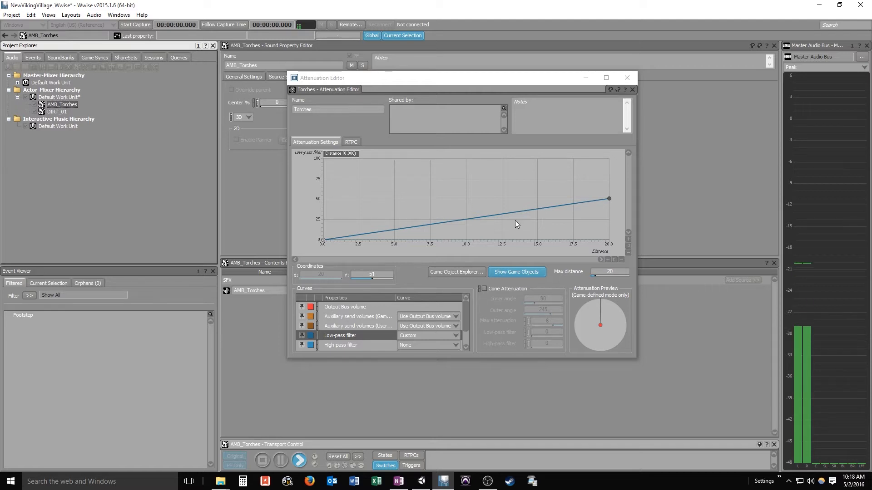
# Step: Close the Attenuation Editor and assign the Torches attenuation ShareSet to the AMB_Torches sound's 3D positioning
pyautogui.click(627, 77)
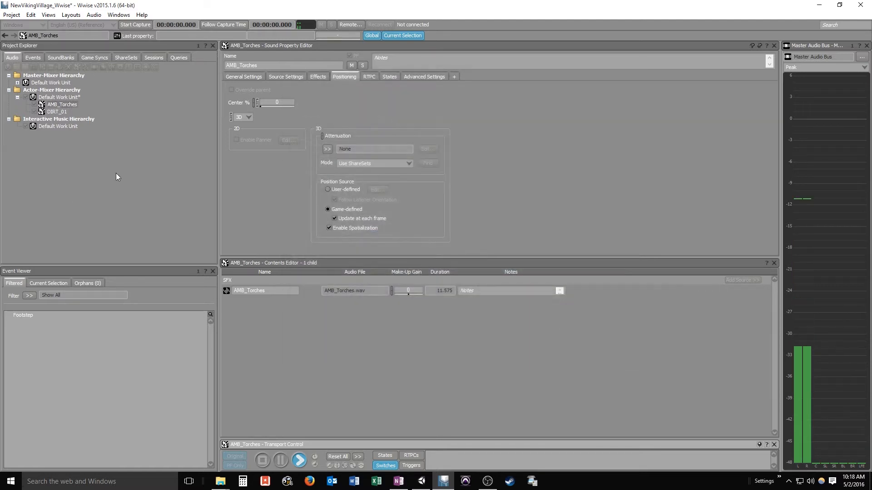
pyautogui.click(254, 78)
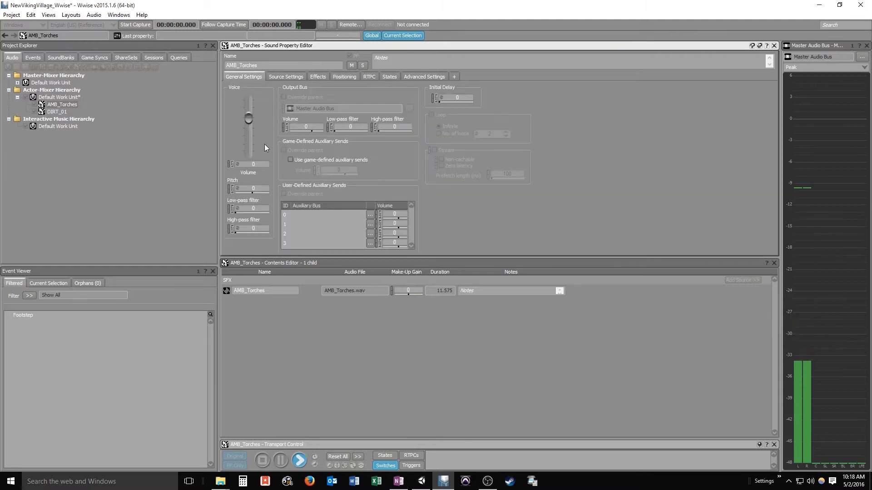
pyautogui.click(58, 105)
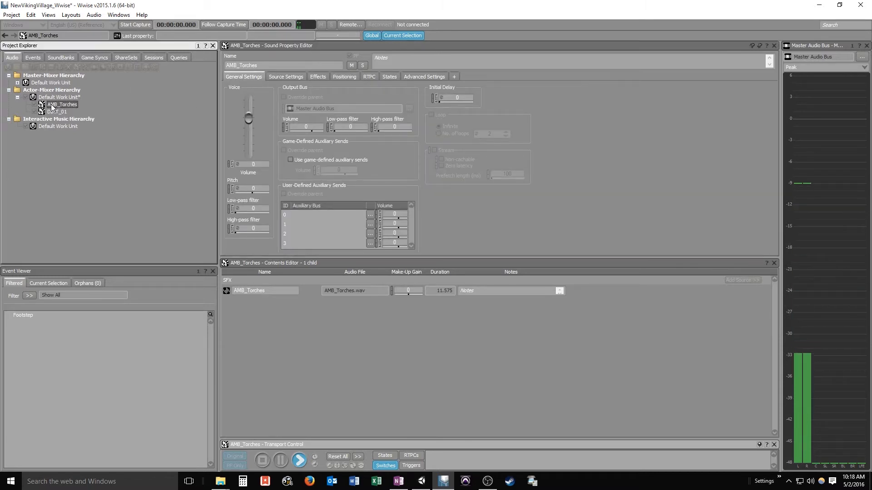
pyautogui.click(346, 76)
pyautogui.click(327, 148)
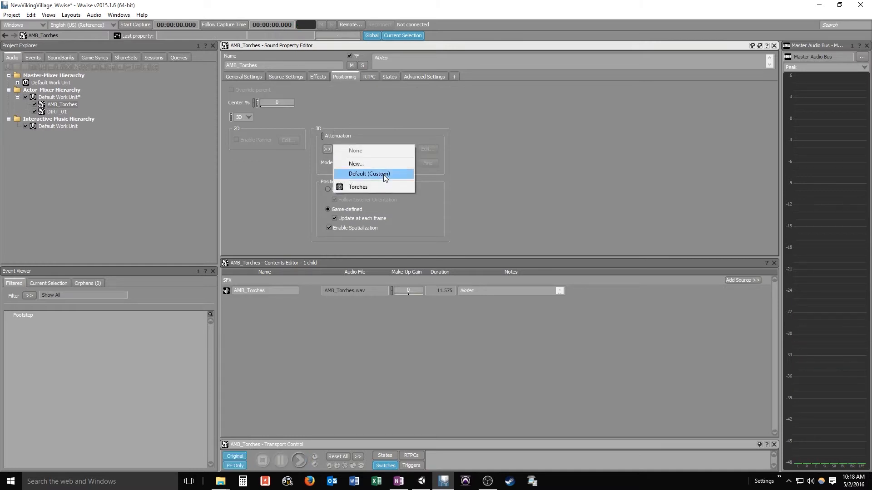
pyautogui.click(374, 188)
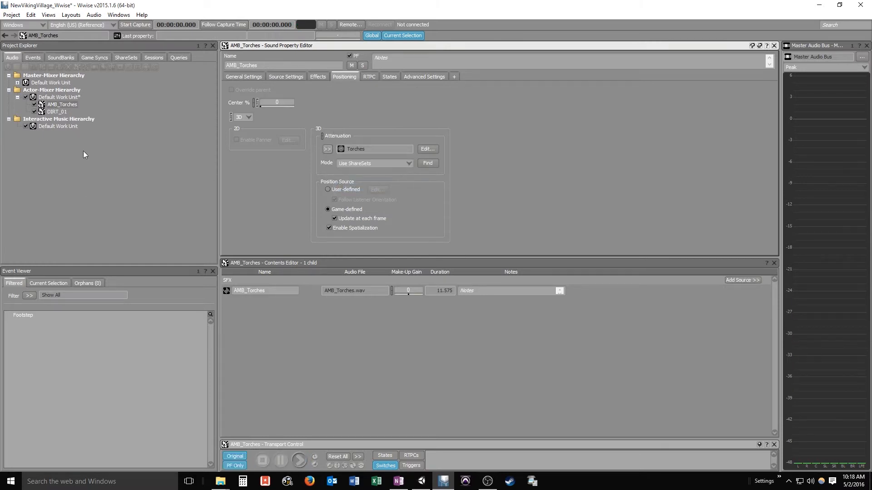
# Step: Open the Torches attenuation and audition AMB_Torches while sweeping the distance cursor along the output bus volume curve and back to 0
pyautogui.click(426, 150)
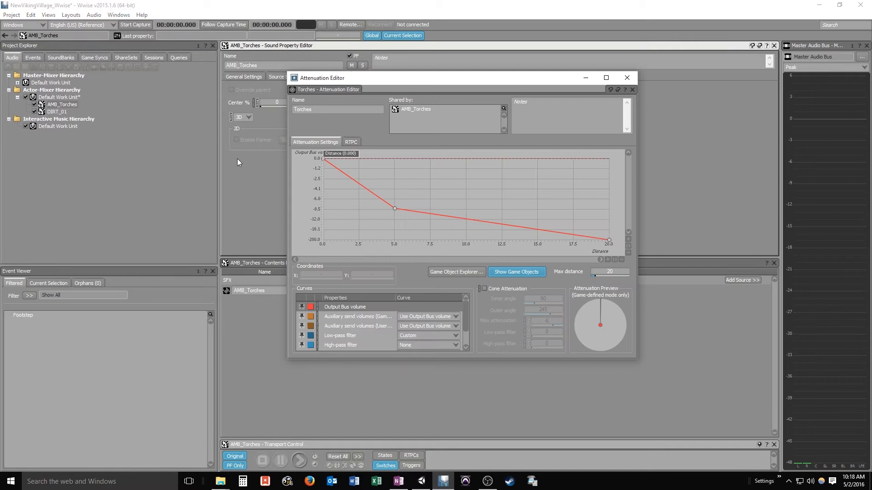
pyautogui.click(63, 105)
pyautogui.press('space')
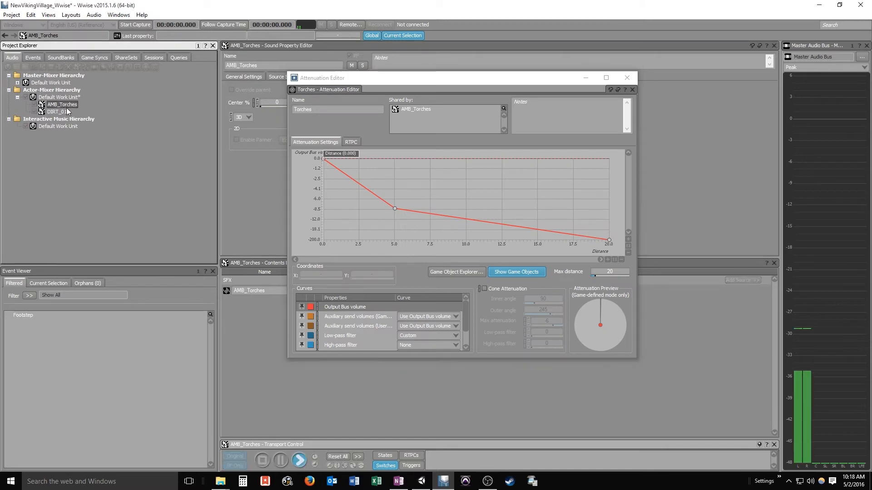
pyautogui.moveTo(341, 154)
pyautogui.mouseDown()
pyautogui.moveTo(609, 180)
pyautogui.moveTo(323, 167)
pyautogui.mouseUp()
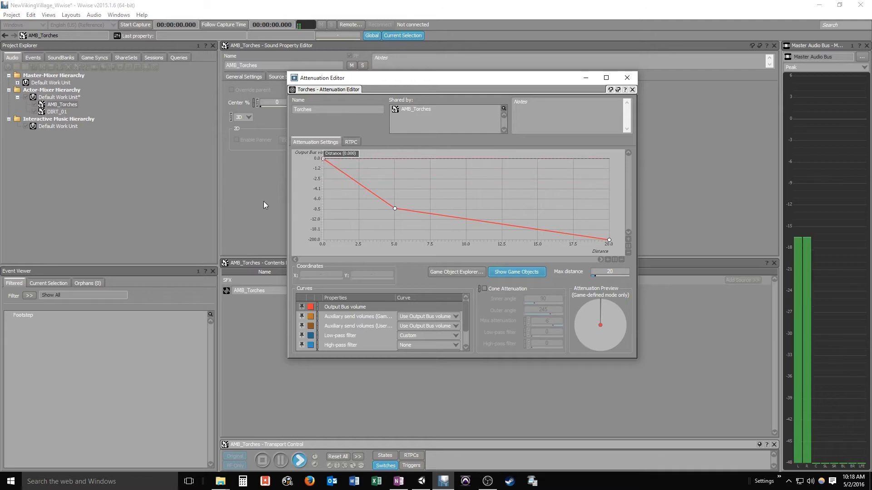
# Step: Try a low-pass filter value of 100 at maximum distance while auditioning AMB_Torches, and return it to about 51
pyautogui.click(338, 336)
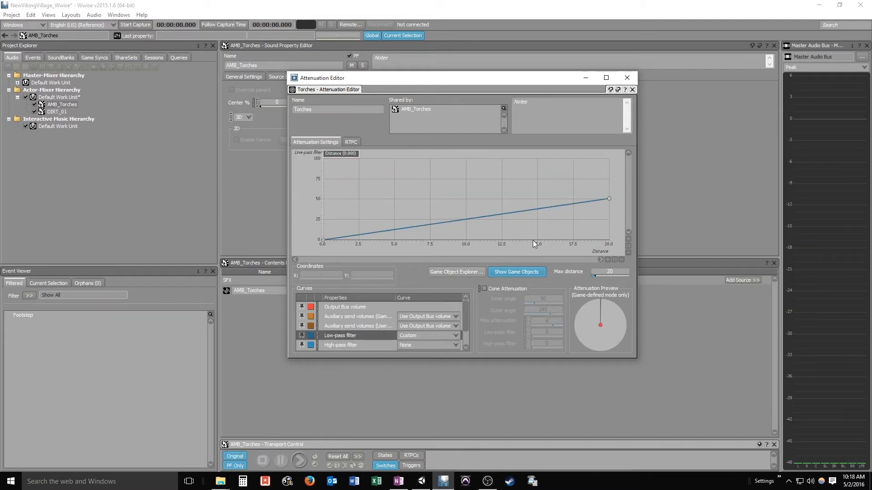
pyautogui.moveTo(609, 200); pyautogui.dragTo(610, 153)
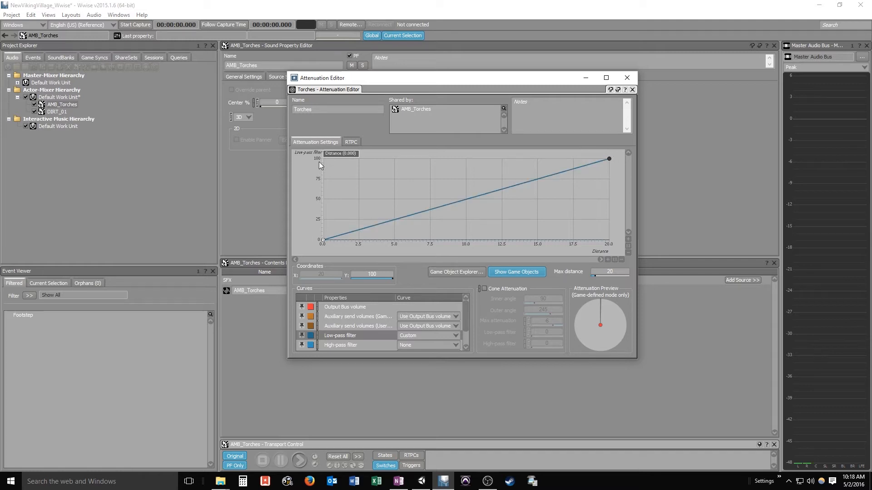
pyautogui.click(299, 460)
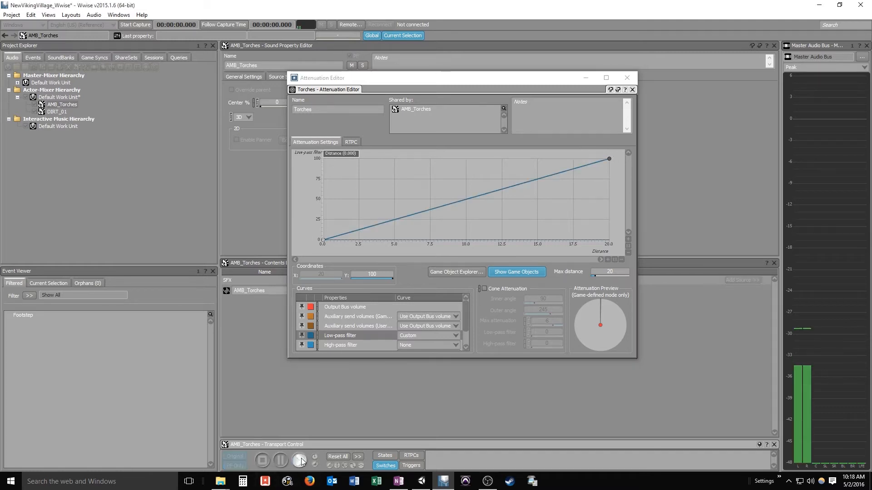
pyautogui.moveTo(341, 154); pyautogui.dragTo(464, 160)
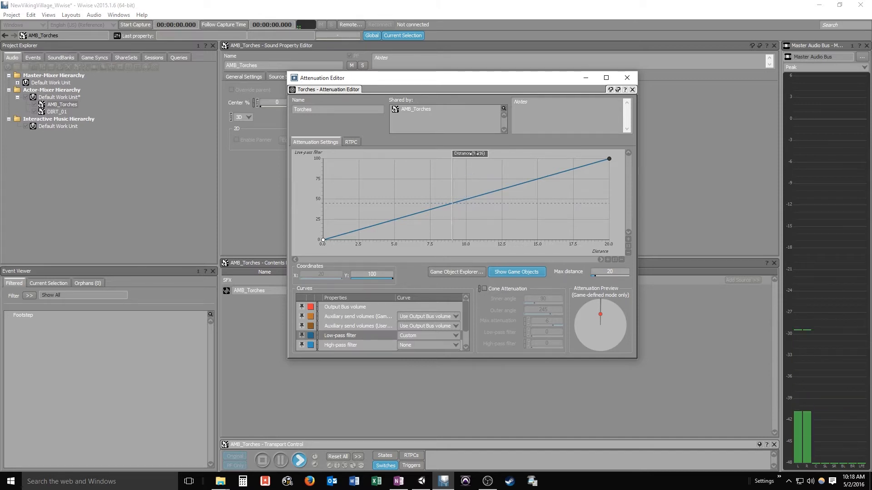
pyautogui.moveTo(609, 157); pyautogui.dragTo(615, 198)
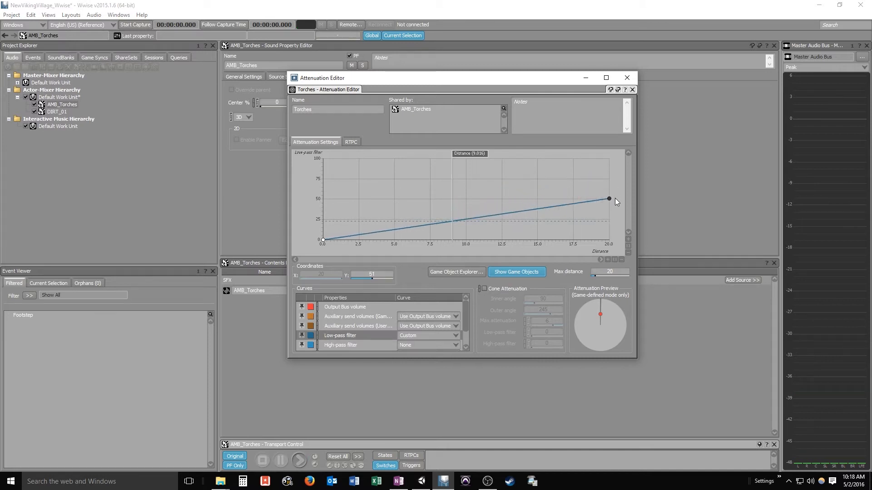
pyautogui.moveTo(475, 153); pyautogui.dragTo(323, 152)
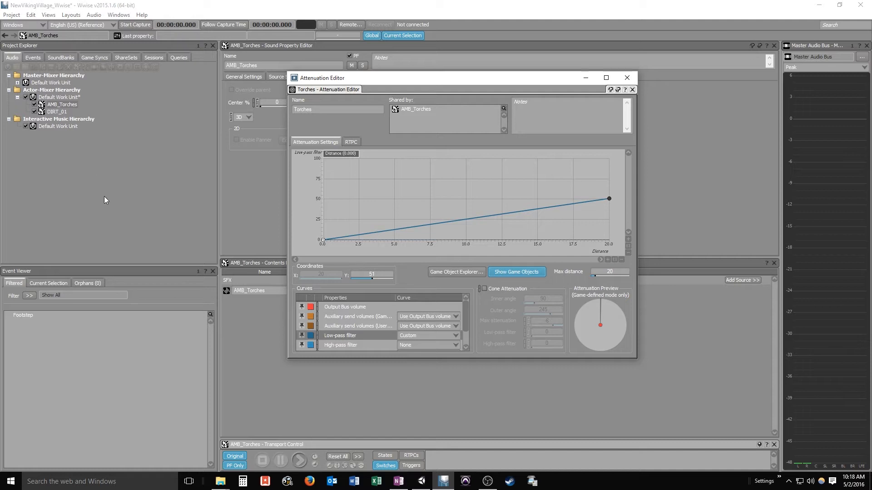
# Step: Audition AMB_Torches over distance, showing the low-pass filter and output bus volume curves together, and close the Attenuation Editor
pyautogui.click(58, 105)
pyautogui.press('space')
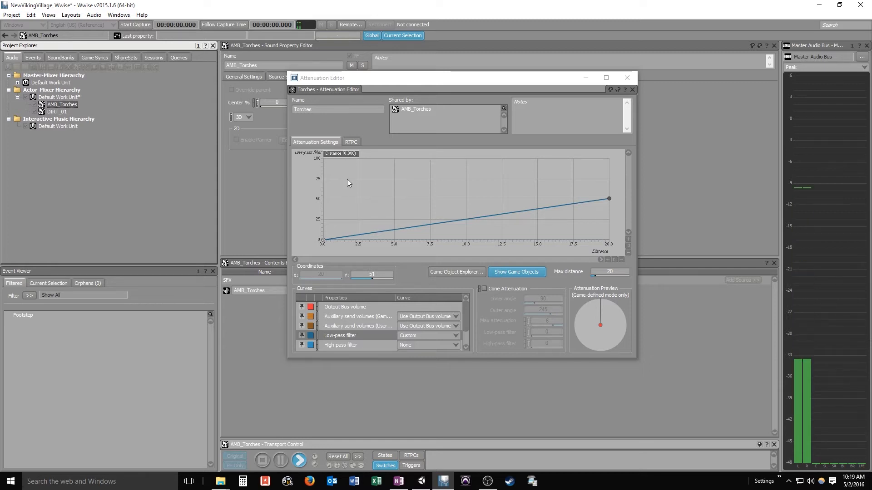
pyautogui.moveTo(354, 153)
pyautogui.mouseDown()
pyautogui.moveTo(338, 156)
pyautogui.moveTo(454, 157)
pyautogui.mouseUp()
pyautogui.keyDown('ctrl'); pyautogui.click(345, 307); pyautogui.keyUp('ctrl')
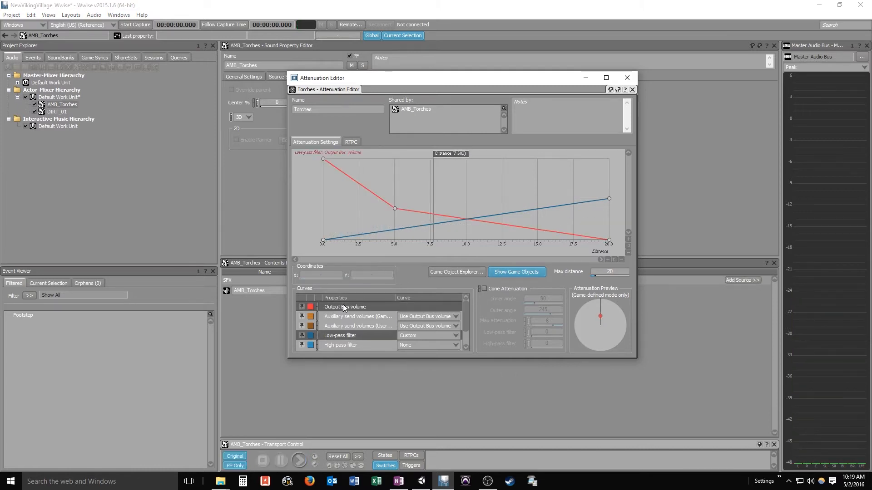
pyautogui.click(299, 461)
pyautogui.moveTo(458, 153)
pyautogui.mouseDown()
pyautogui.moveTo(348, 153)
pyautogui.moveTo(587, 175)
pyautogui.mouseUp()
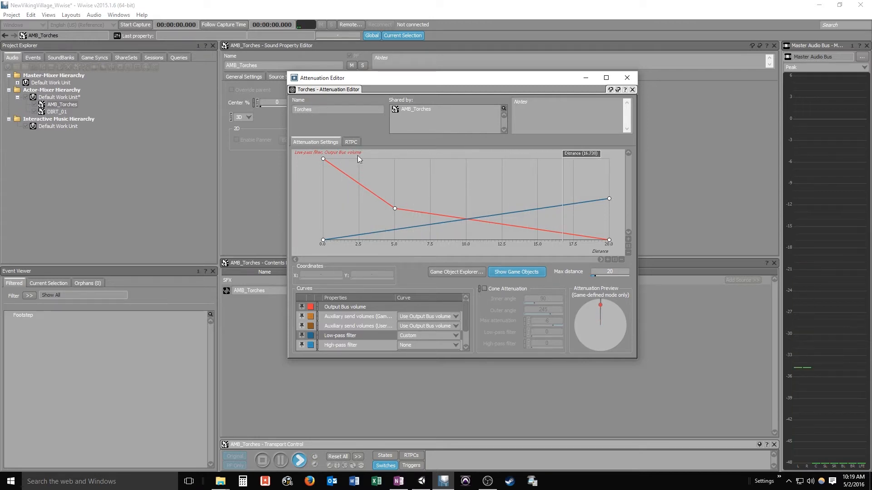
pyautogui.click(627, 78)
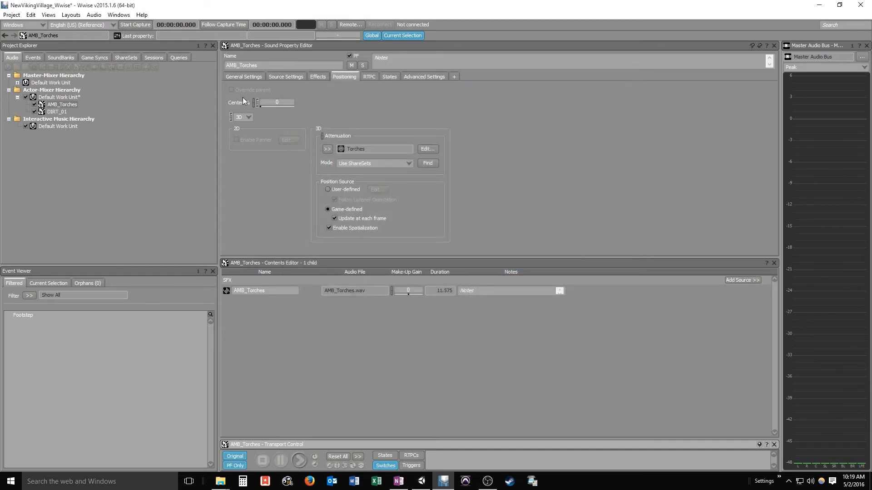
# Step: Enable infinite looping for the AMB_Torches sound in its general settings
pyautogui.click(41, 104)
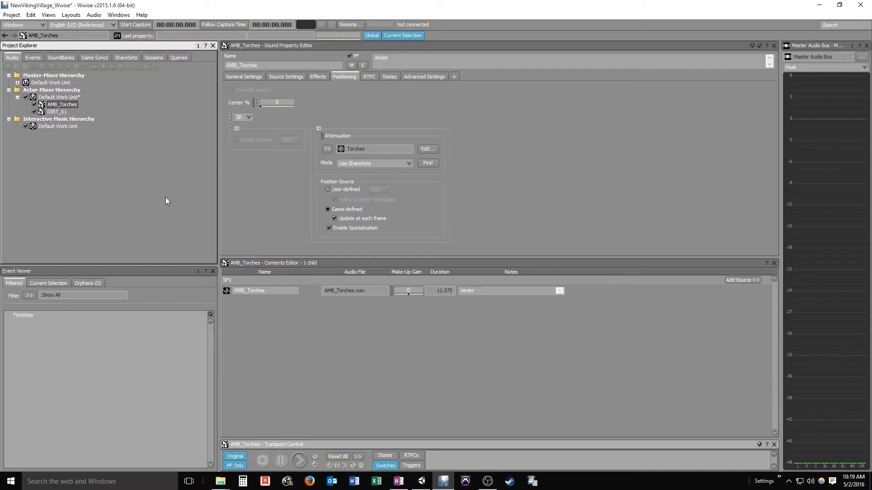
pyautogui.click(250, 77)
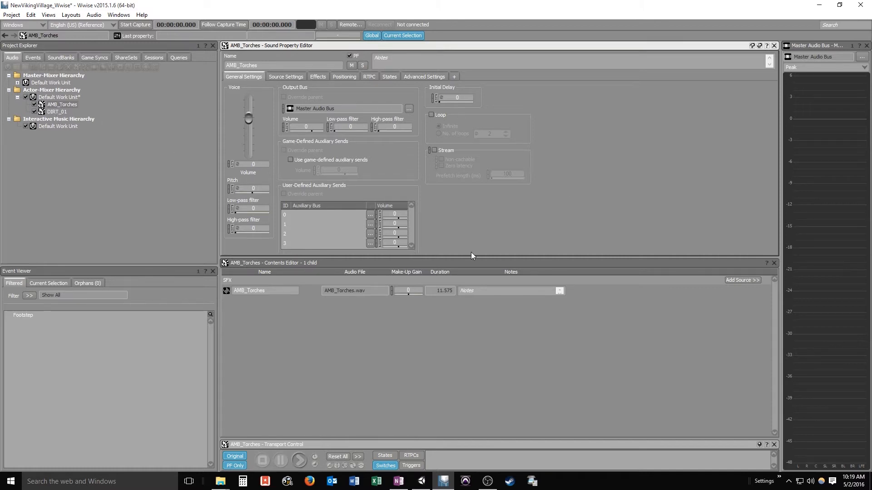
pyautogui.click(430, 115)
# Step: Create a new event named Torches in the Events Default Work Unit
pyautogui.click(32, 58)
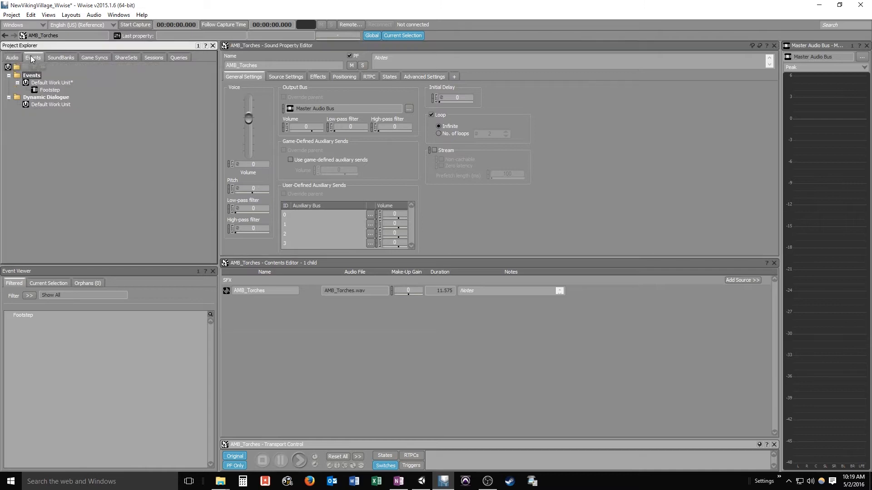
pyautogui.click(47, 84)
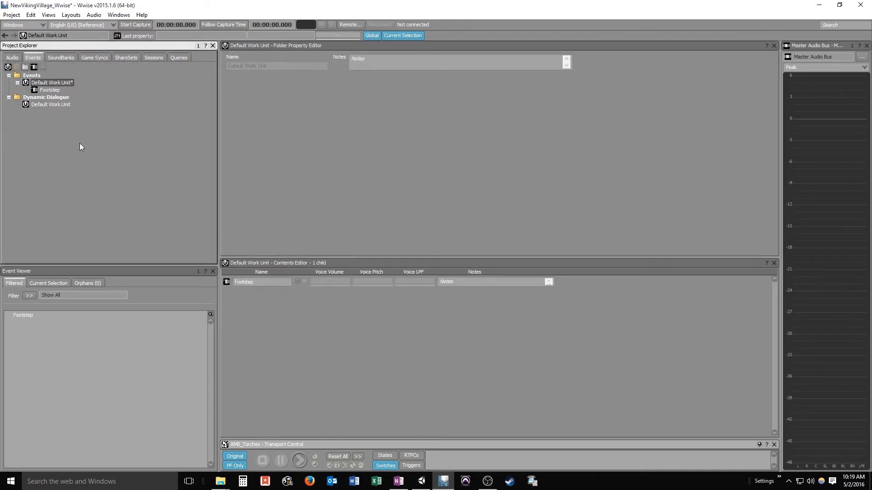
pyautogui.click(33, 67)
pyautogui.write('Torches')
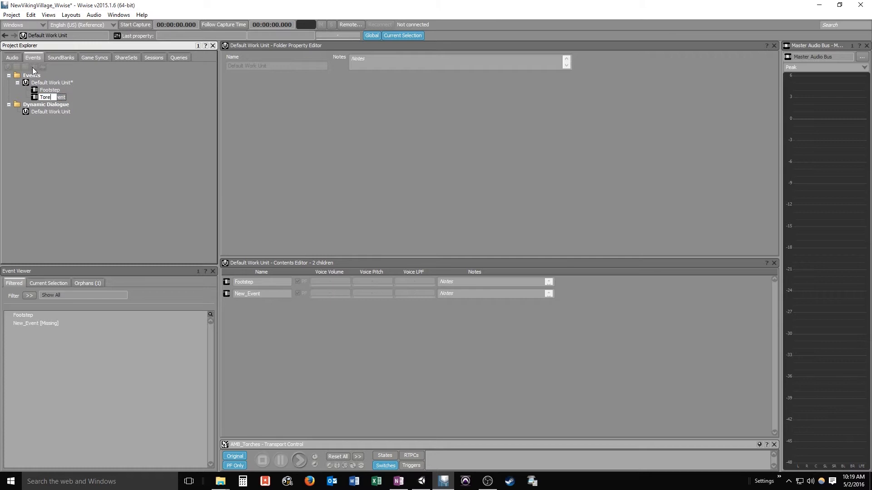
pyautogui.press('Return')
# Step: Delete the existing Ambient SoundBank from the SoundBanks Default Work Unit
pyautogui.click(56, 57)
pyautogui.rightClick(48, 98)
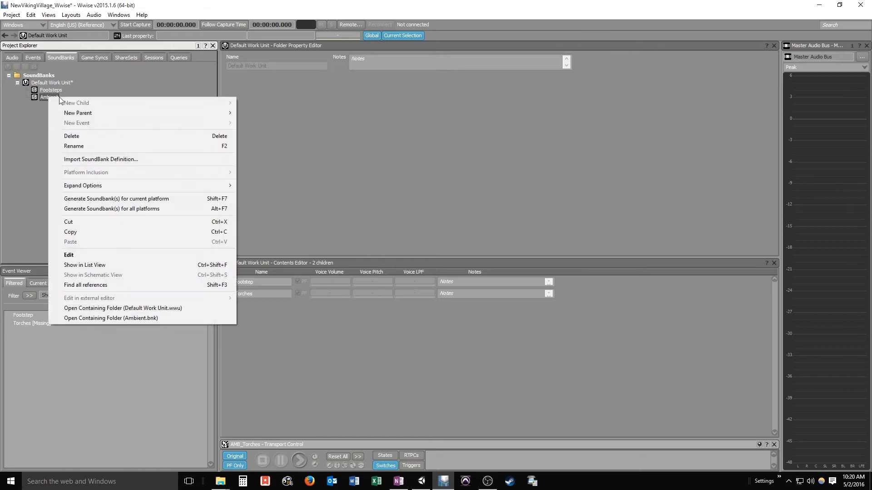
pyautogui.click(78, 137)
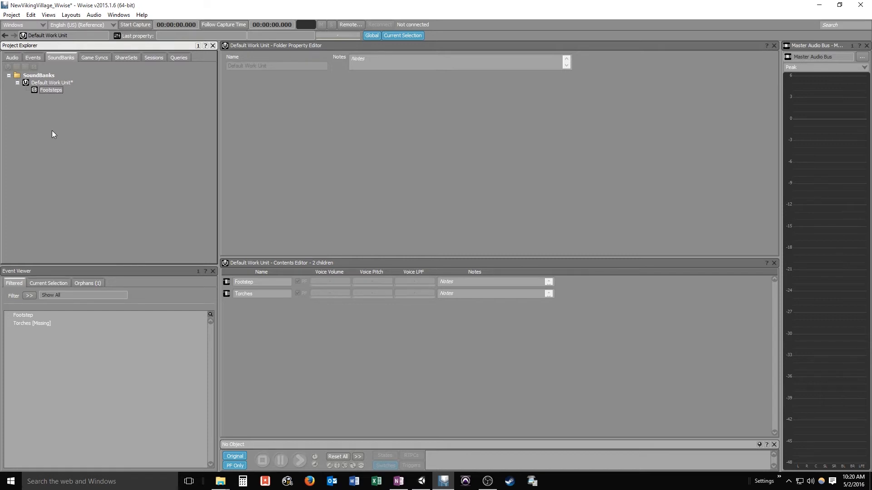
# Step: Create a new SoundBank named Ambient in the SoundBanks Default Work Unit
pyautogui.rightClick(46, 82)
pyautogui.moveTo(96, 88)
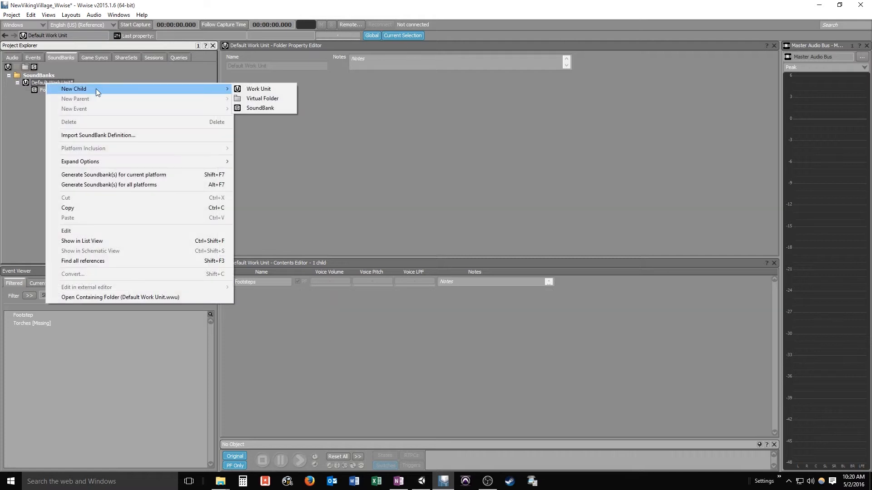
pyautogui.click(253, 108)
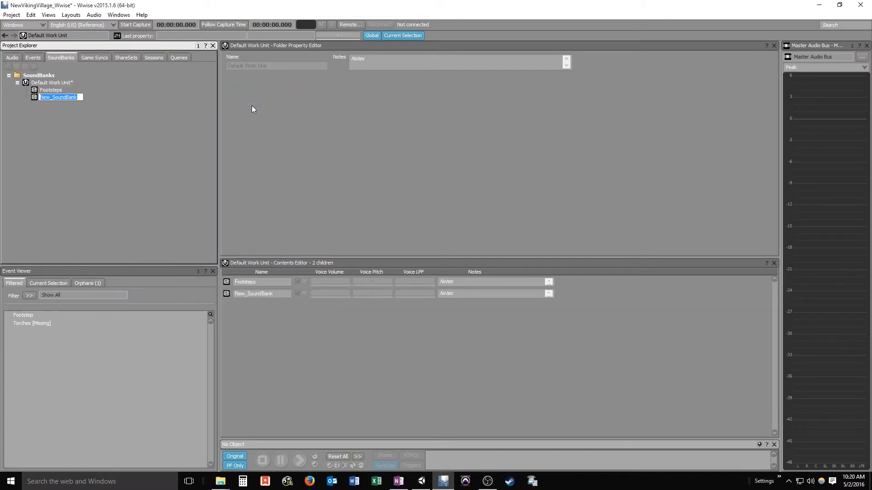
pyautogui.write('Ambient')
pyautogui.press('Return')
# Step: Add a Play action for the AMB_Torches sound to the Torches event
pyautogui.press('F7')
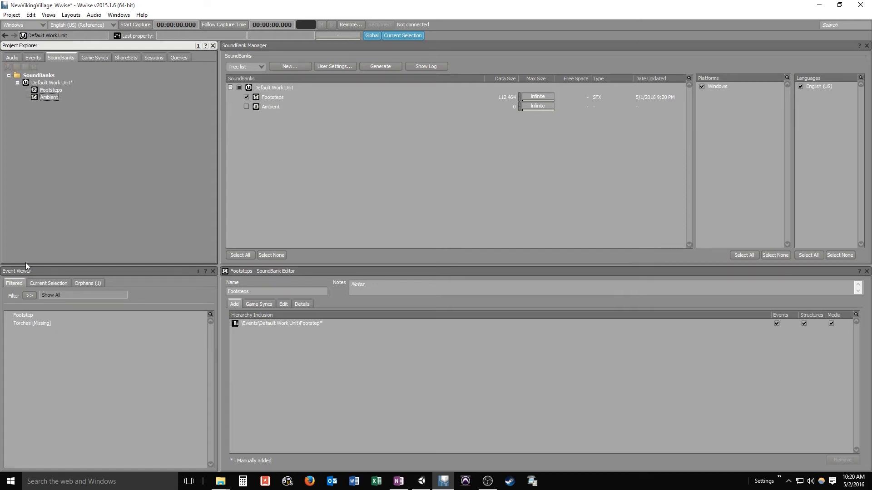
pyautogui.click(34, 323)
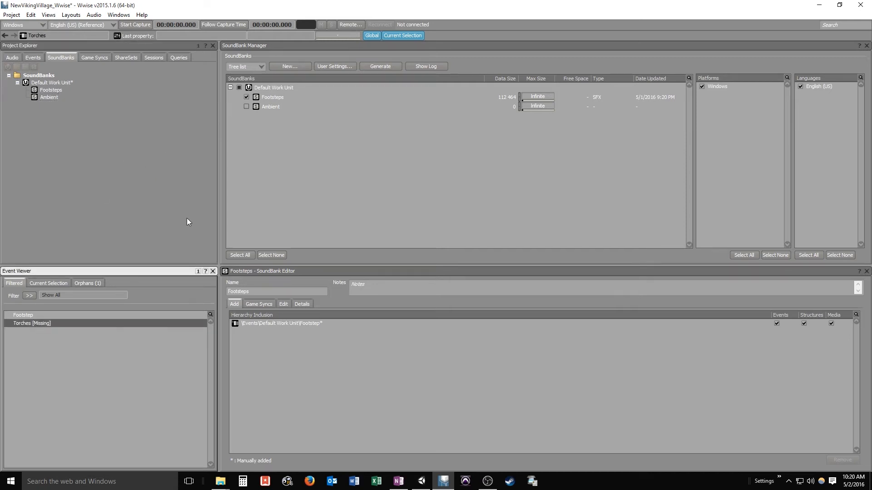
pyautogui.press('F5')
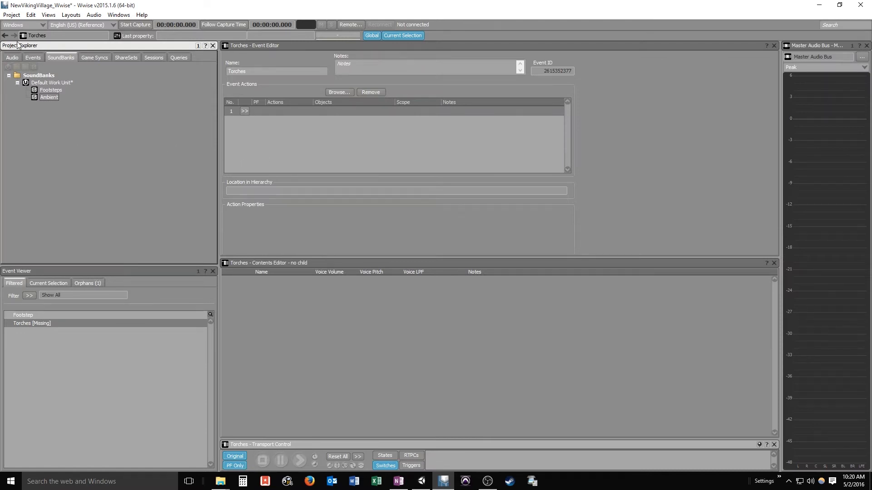
pyautogui.click(12, 58)
pyautogui.moveTo(62, 104); pyautogui.dragTo(254, 118)
pyautogui.moveTo(333, 111); pyautogui.dragTo(330, 113)
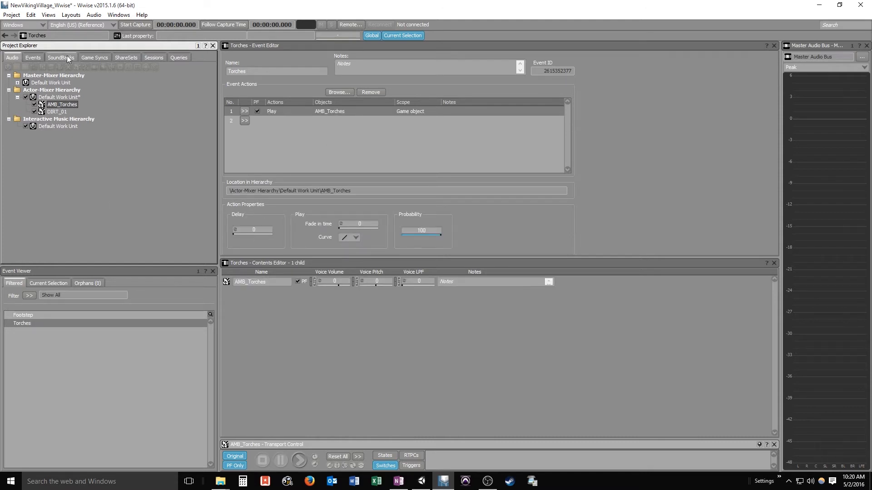
# Step: Add the Torches event to the Ambient SoundBank and generate the Footsteps and Ambient SoundBanks for Windows, English (US)
pyautogui.press('F7')
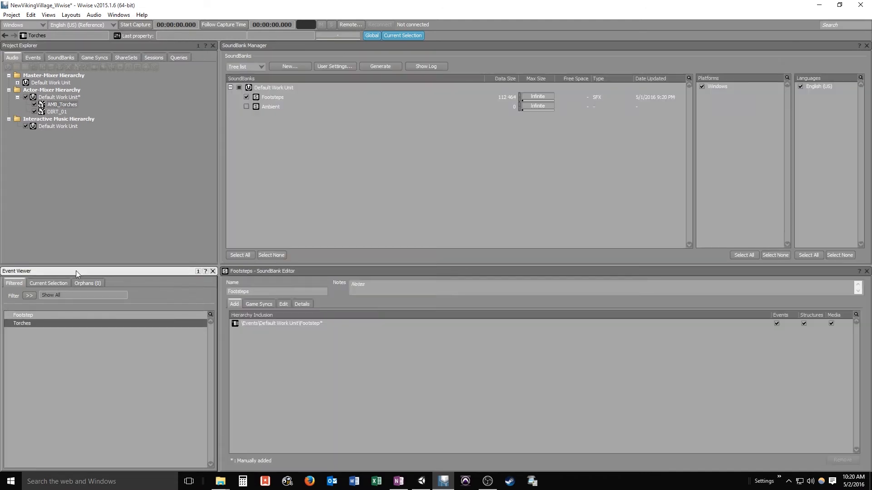
pyautogui.moveTo(26, 322); pyautogui.dragTo(275, 108)
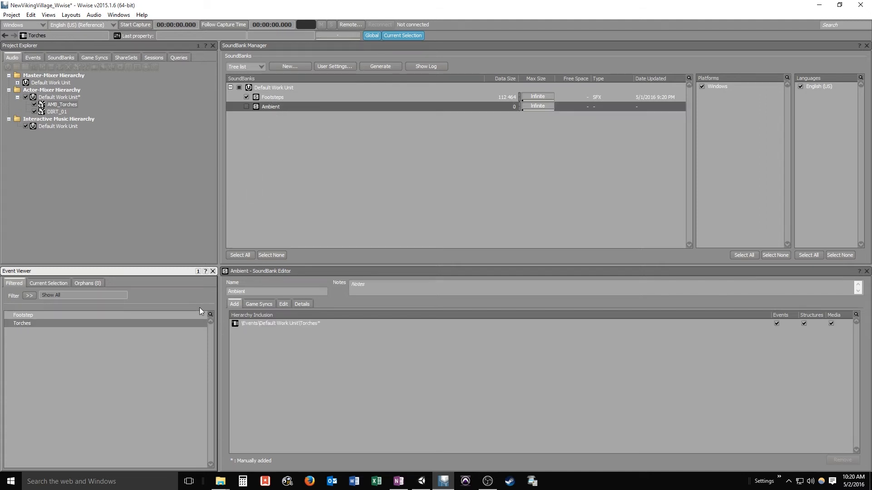
pyautogui.click(247, 107)
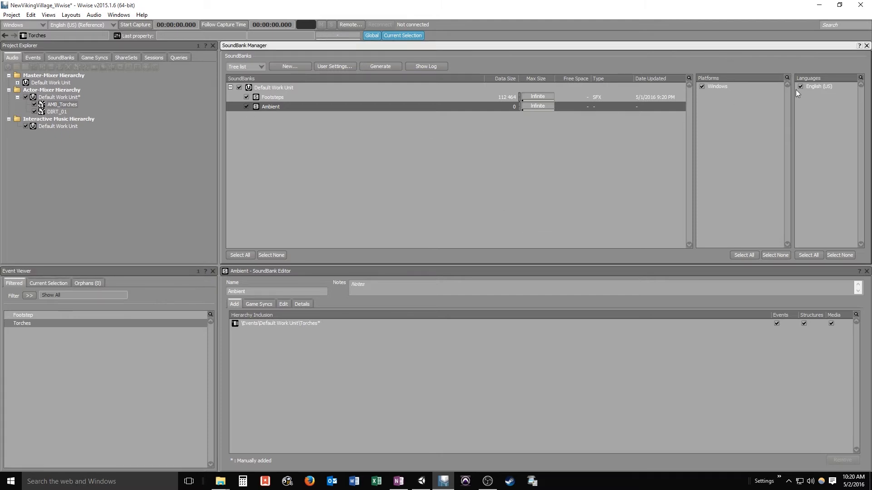
pyautogui.click(384, 67)
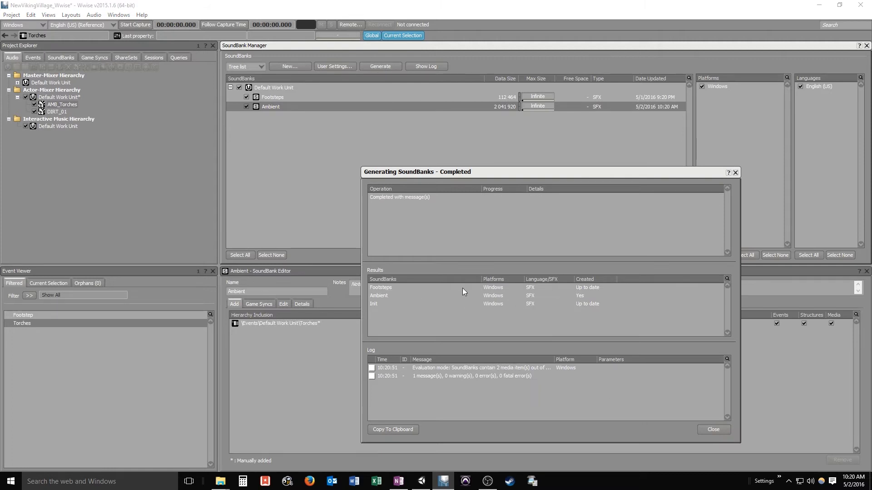
# Step: Close the SoundBank generation report, switch to Unity and check the Torches event and Ambient SoundBank in the Wwise Picker
pyautogui.click(383, 296)
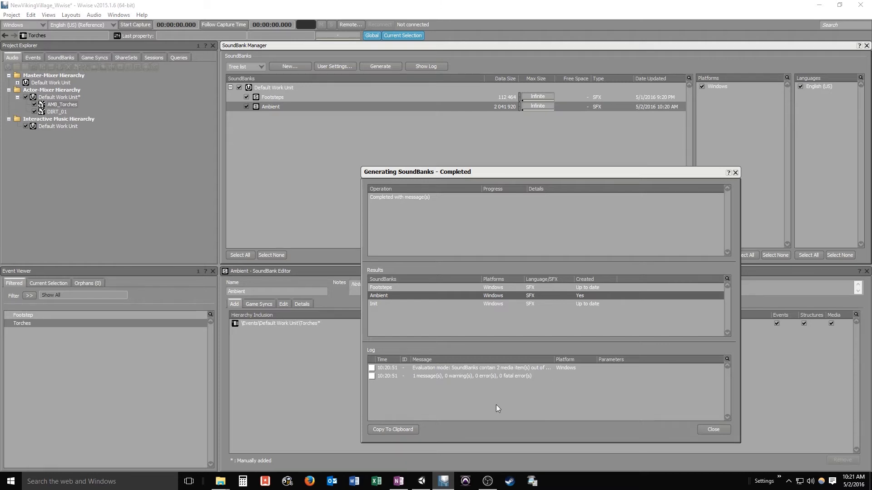
pyautogui.click(720, 431)
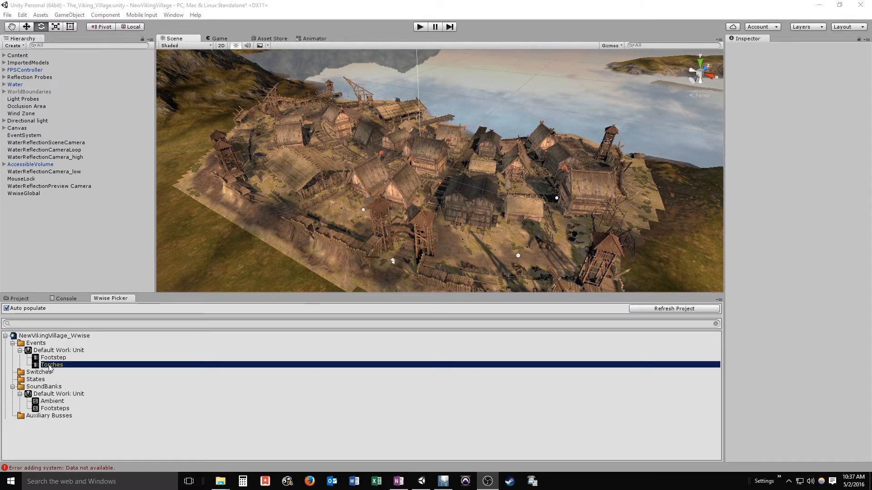
pyautogui.click(52, 403)
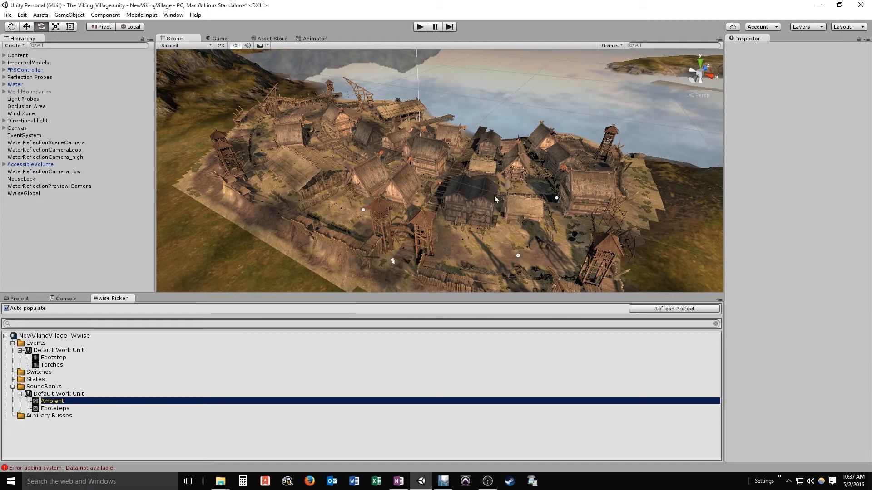
pyautogui.click(52, 366)
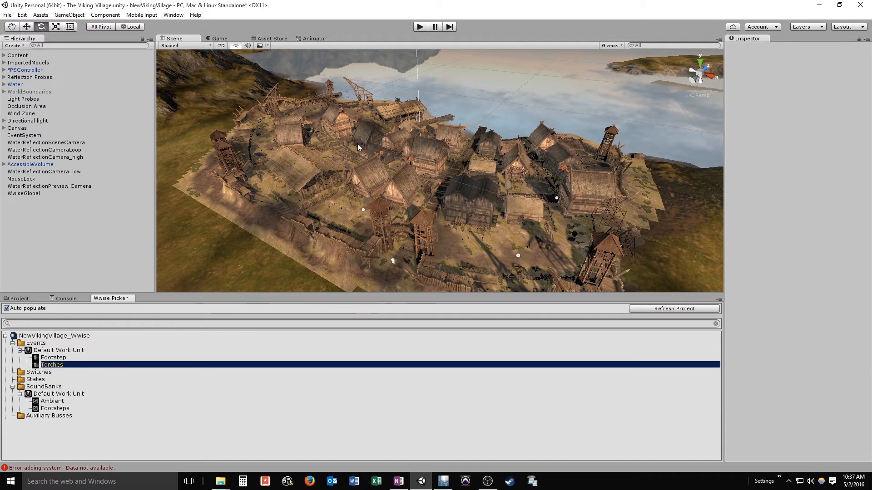
# Step: Attach the Torches event to all pf_torch_fire_01 and pf_torch_stick_01 objects in the TorchesFires group under Content > Props
pyautogui.click(4, 56)
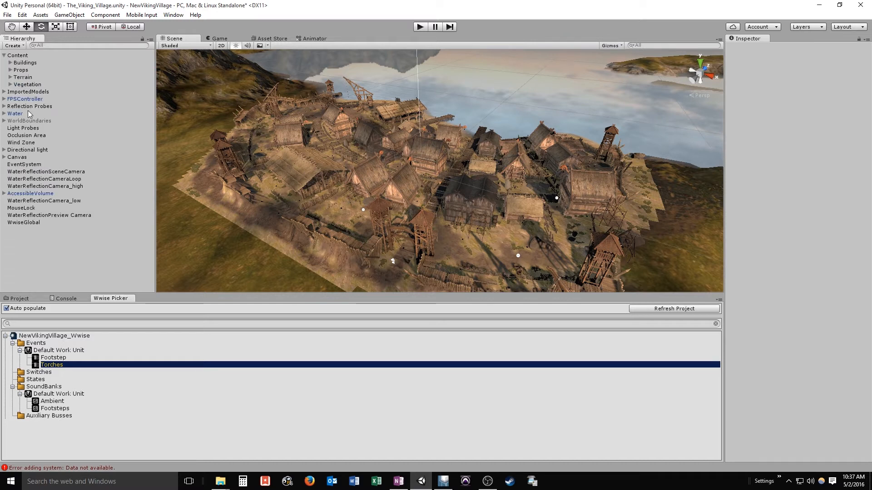
pyautogui.click(10, 70)
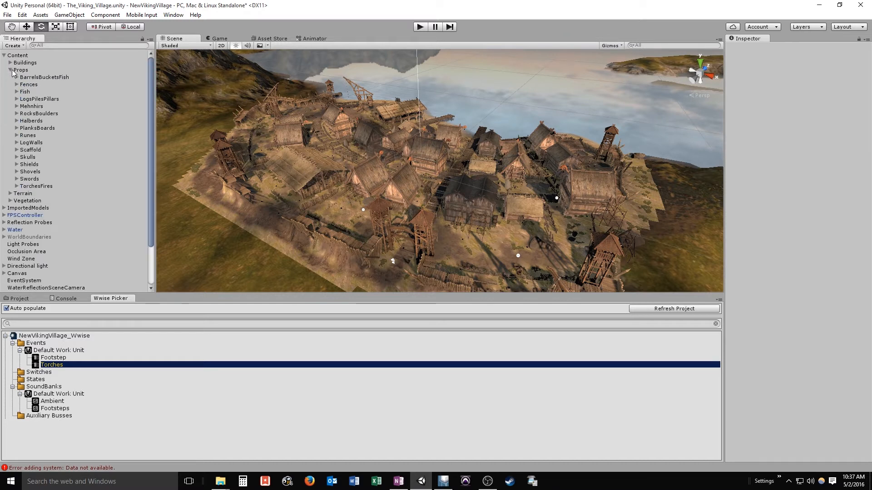
pyautogui.click(42, 186)
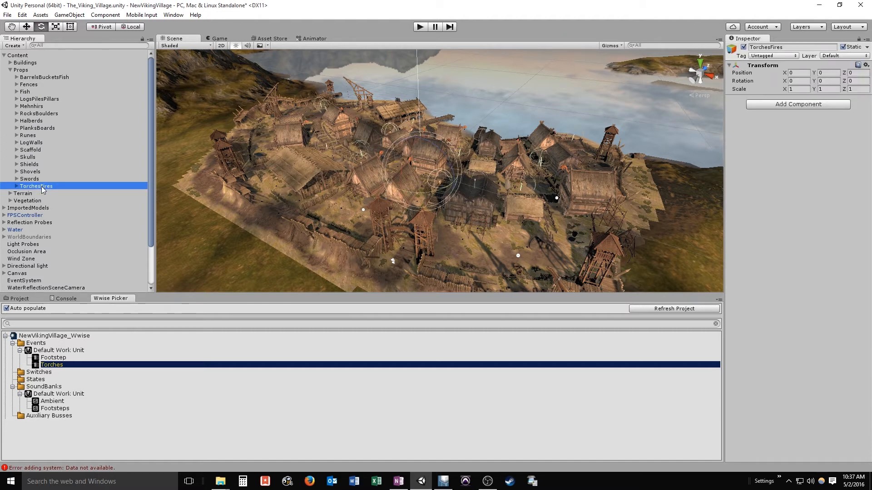
pyautogui.click(17, 186)
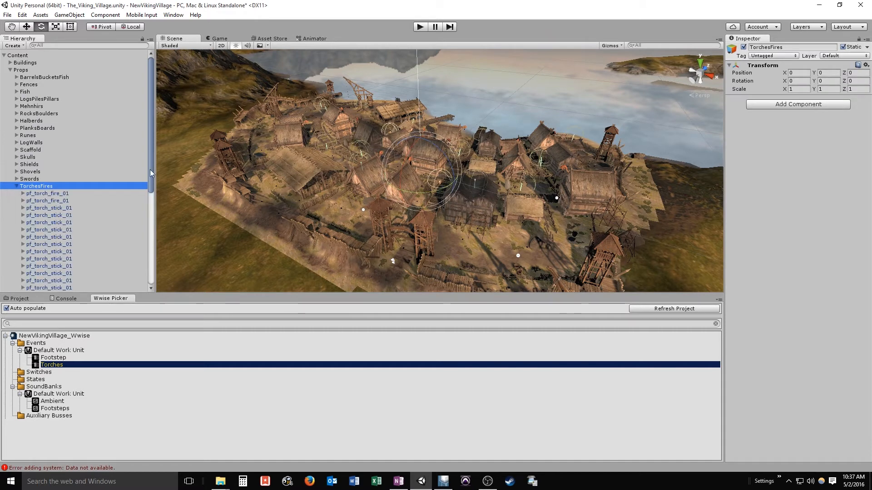
pyautogui.moveTo(369, 180); pyautogui.dragTo(371, 172)
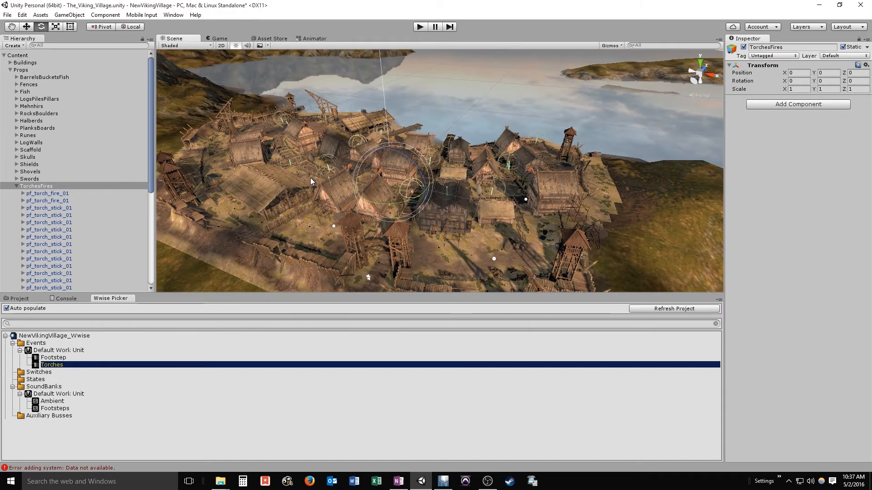
pyautogui.click(51, 194)
pyautogui.moveTo(151, 163); pyautogui.dragTo(151, 195)
pyautogui.keyDown('shift'); pyautogui.click(57, 246); pyautogui.keyUp('shift')
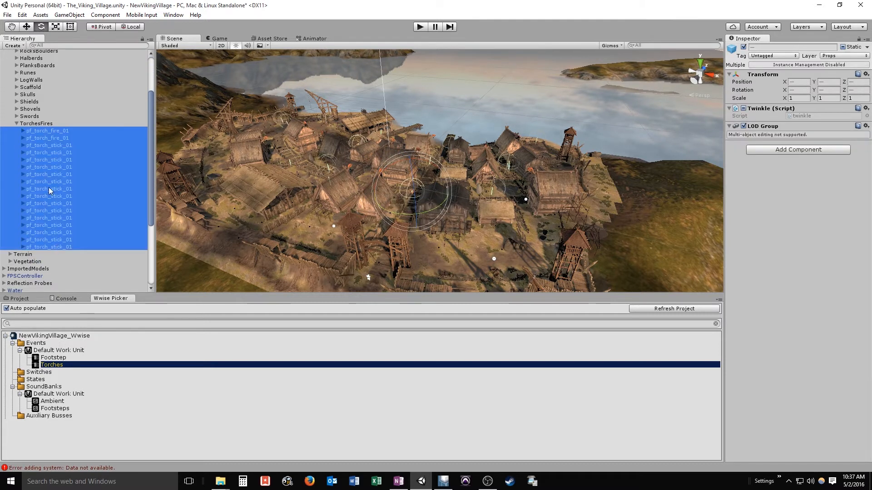
pyautogui.click(26, 26)
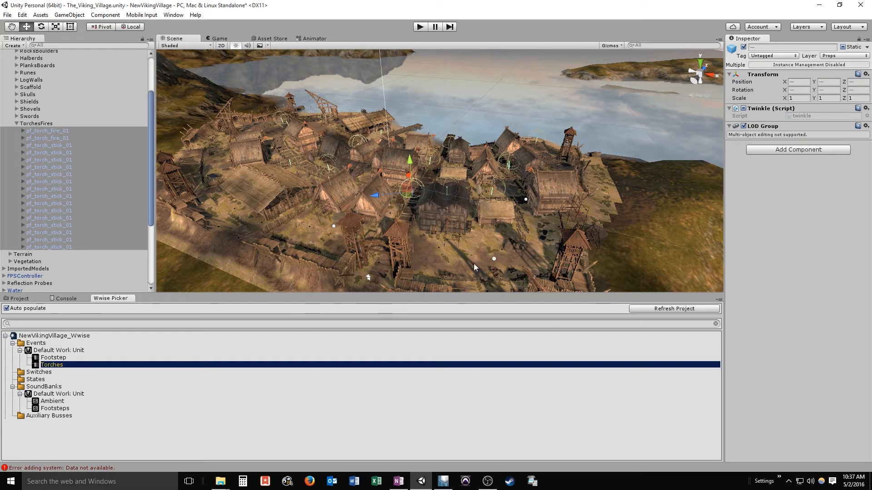
pyautogui.moveTo(474, 265); pyautogui.dragTo(780, 197)
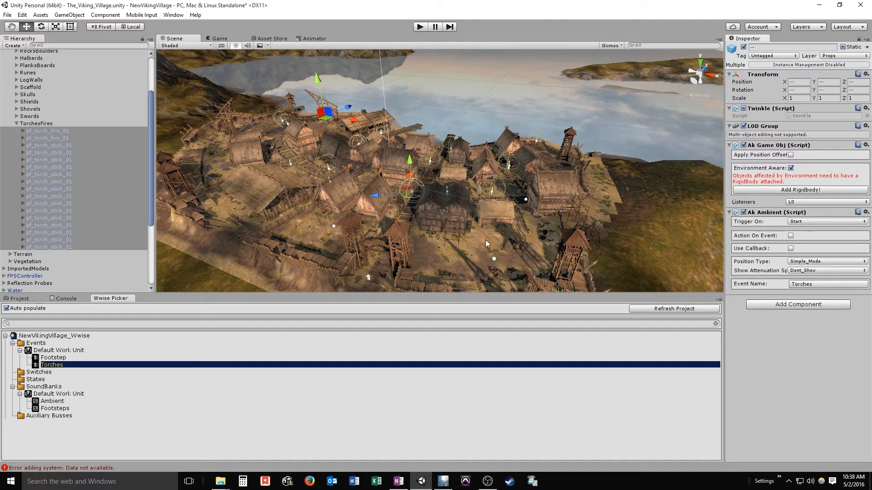
# Step: Play the scene, walk through the village past the torches to test their sound, and stop playback
pyautogui.moveTo(465, 205)
pyautogui.mouseDown()
pyautogui.moveTo(462, 217)
pyautogui.moveTo(462, 191)
pyautogui.mouseUp()
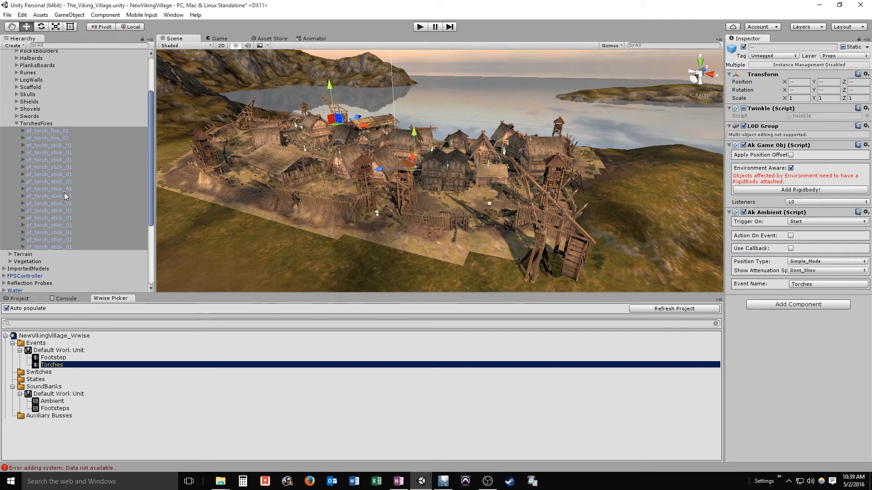
pyautogui.click(420, 27)
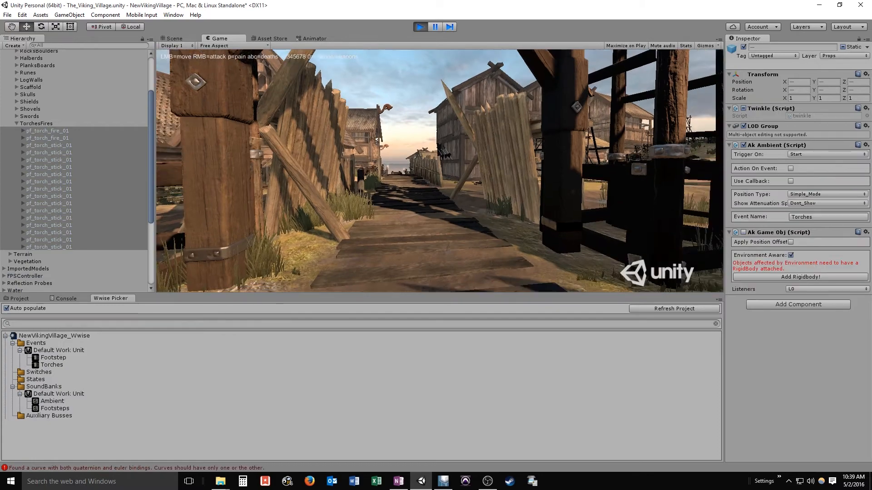
pyautogui.press('w')
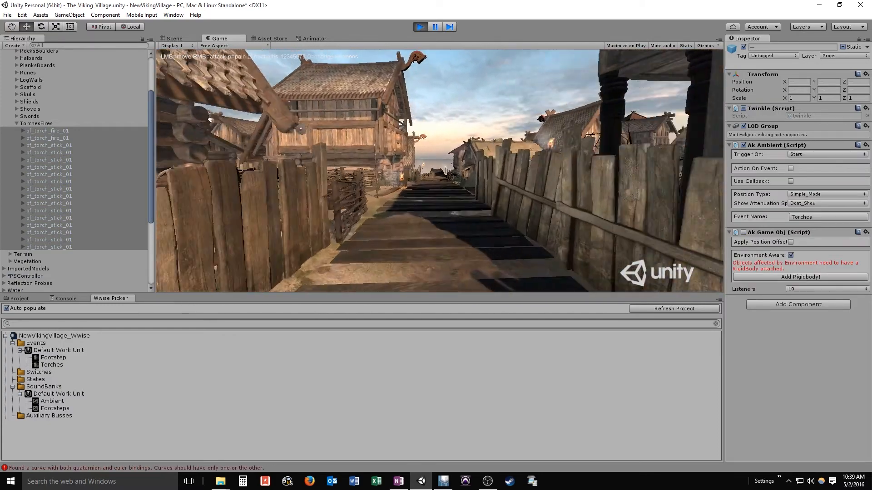
pyautogui.press('w')
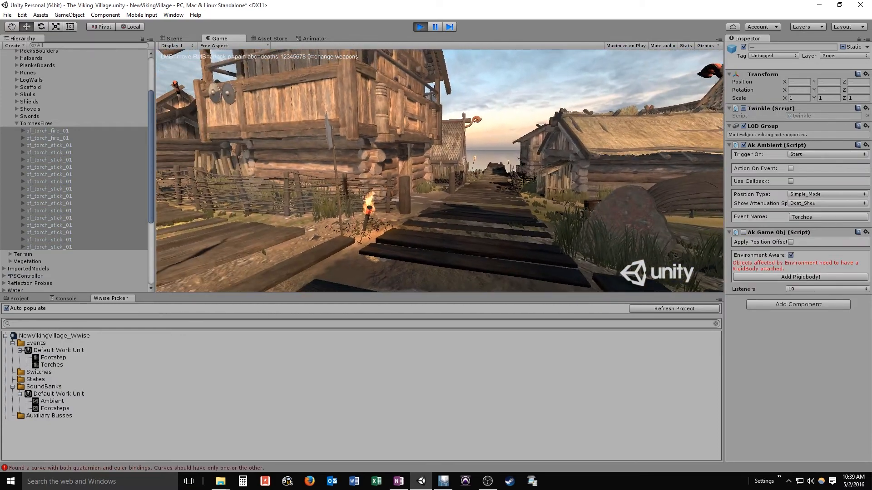
pyautogui.press('w')
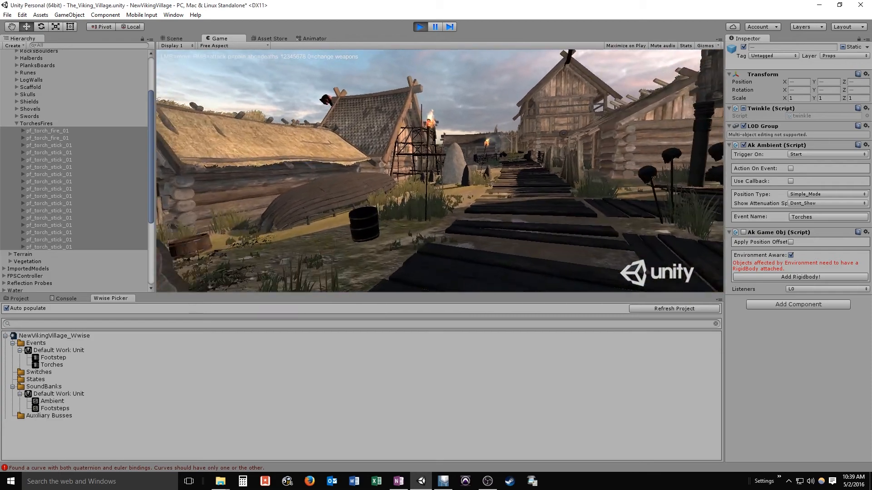
pyautogui.press('w')
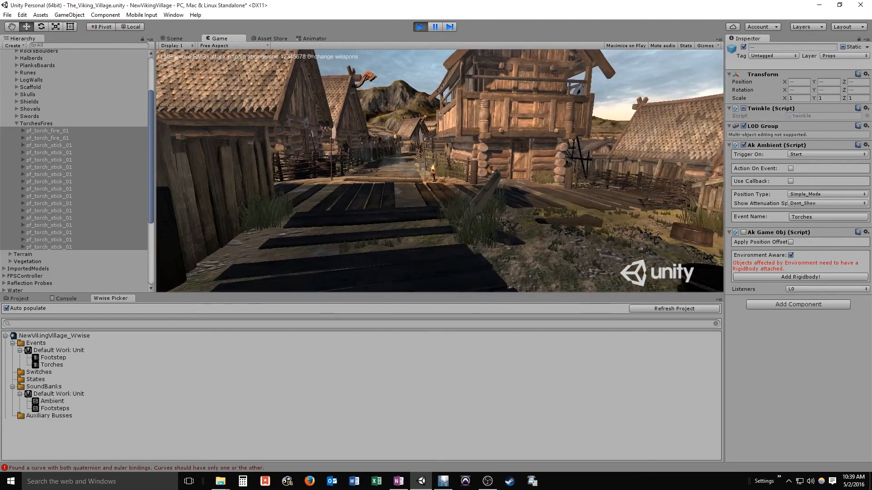
pyautogui.press('w')
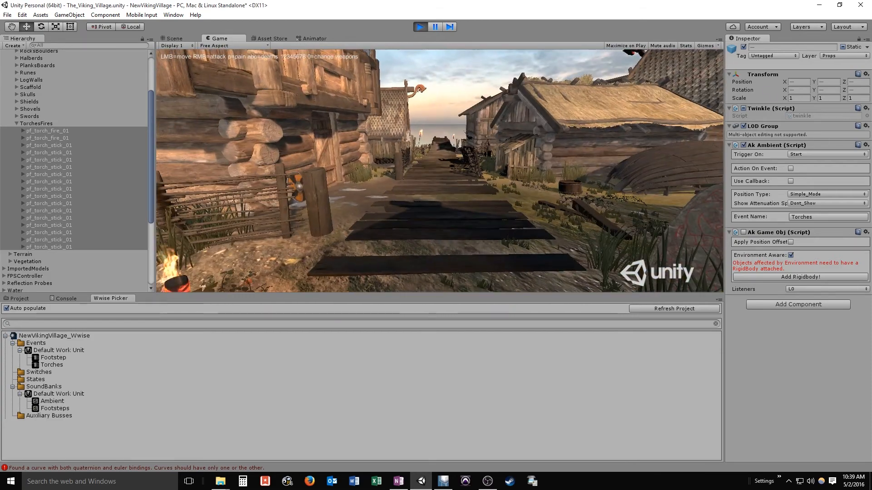
pyautogui.press('super')
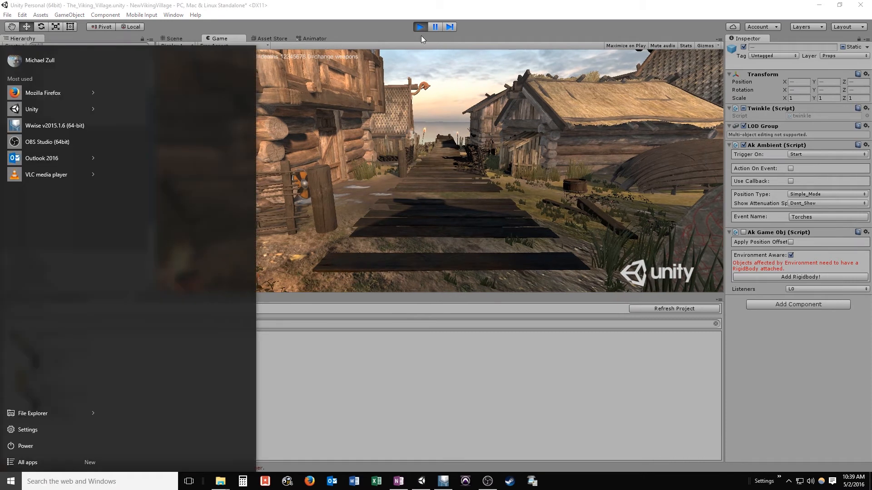
pyautogui.click(457, 186)
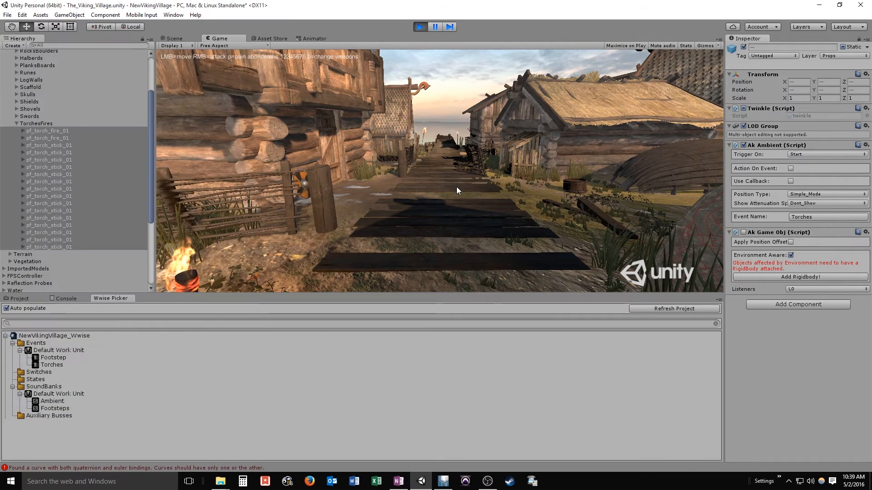
pyautogui.click(419, 25)
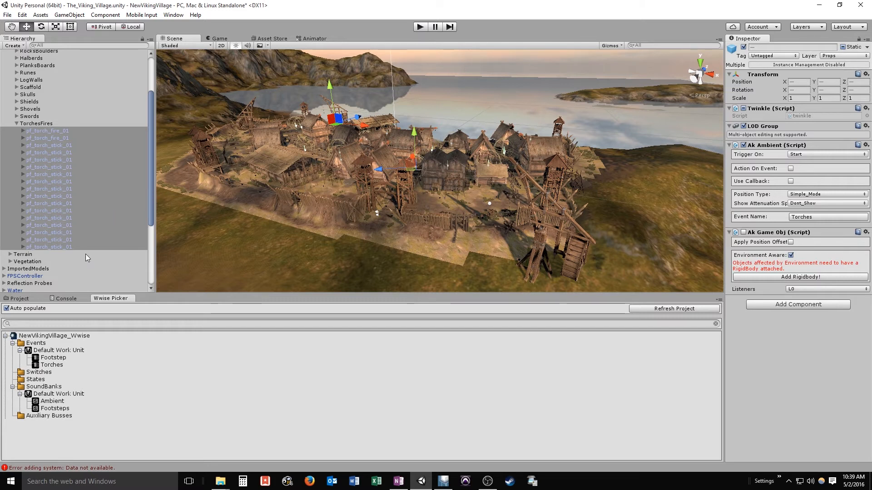
# Step: Collapse the Content hierarchy and create an empty game object named SoundBanks
pyautogui.click(64, 409)
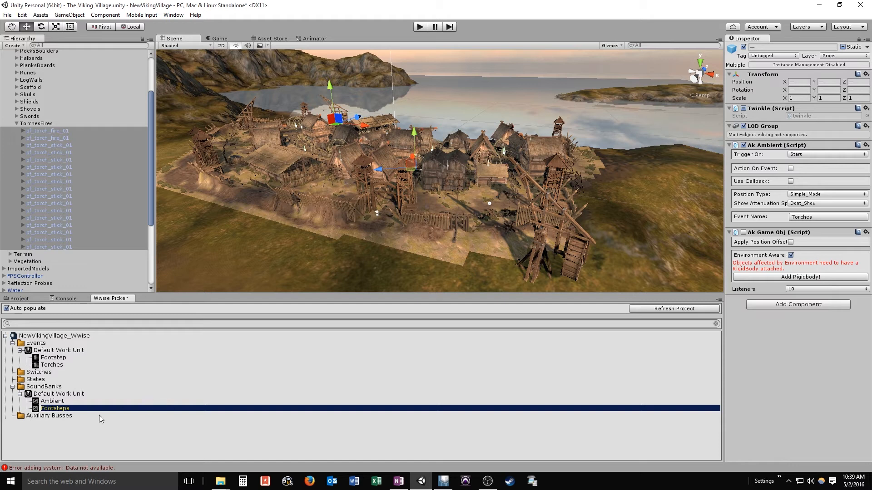
pyautogui.click(16, 123)
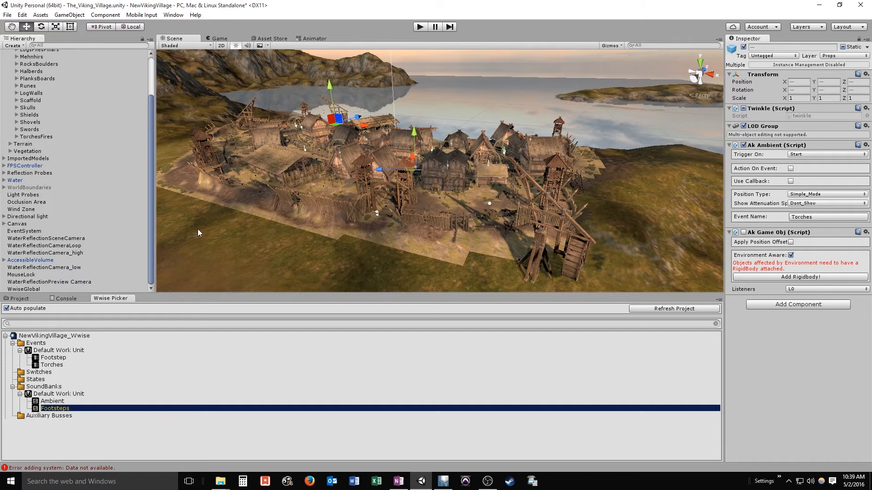
pyautogui.moveTo(150, 209); pyautogui.dragTo(160, 113)
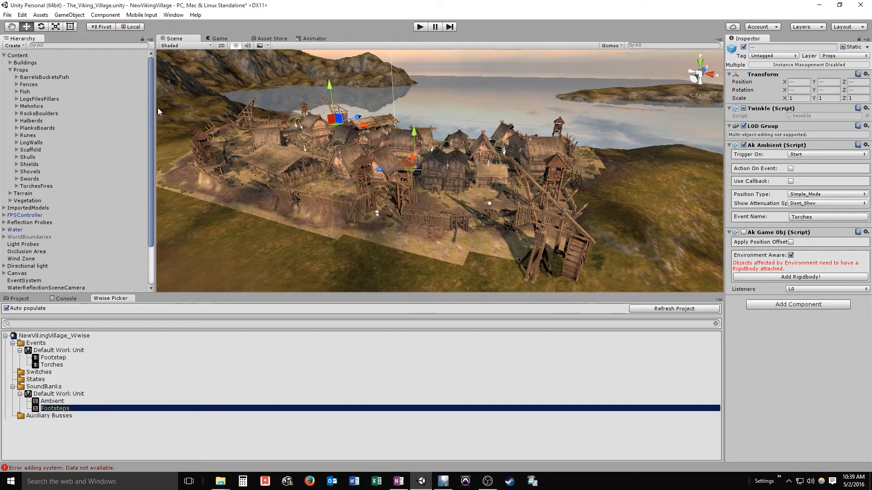
pyautogui.click(4, 55)
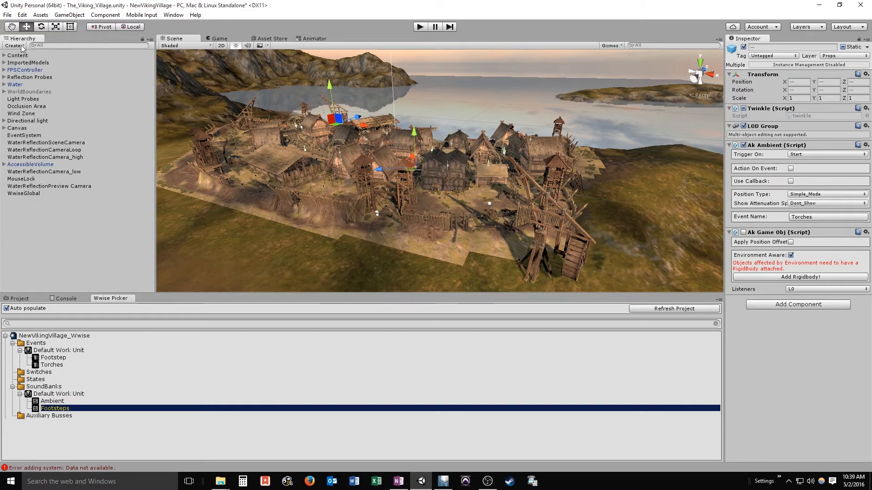
pyautogui.click(15, 46)
pyautogui.click(34, 55)
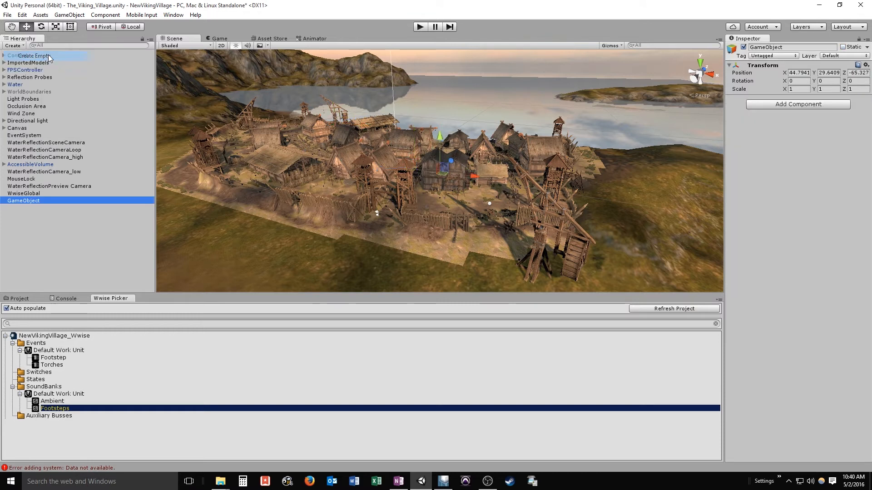
pyautogui.click(792, 47)
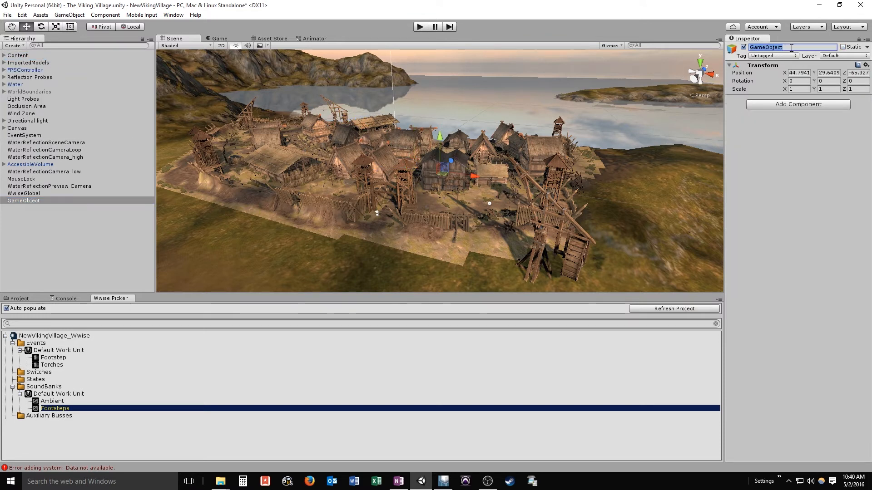
pyautogui.write('SoundBanks')
pyautogui.press('Return')
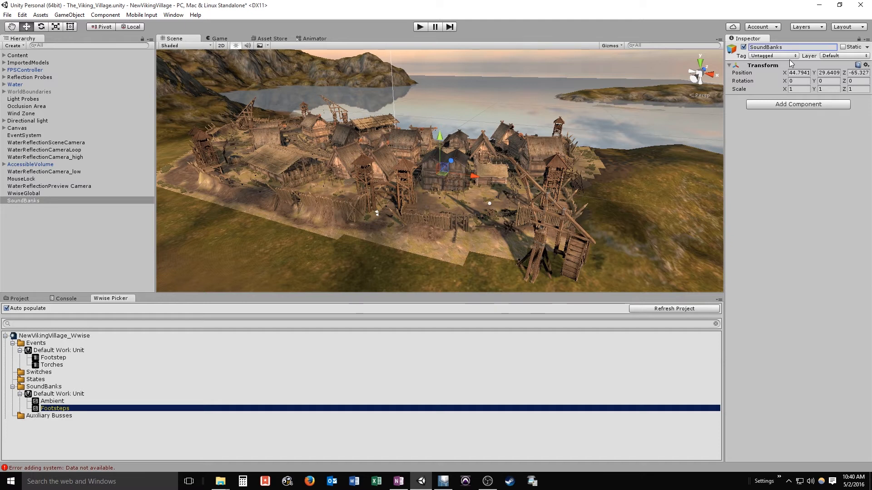
# Step: Move the SoundBanks object outside the village palisade, to about X 22.06, Y 6.39, Z -54.97
pyautogui.moveTo(471, 177); pyautogui.dragTo(459, 156)
pyautogui.moveTo(453, 123); pyautogui.dragTo(454, 122)
pyautogui.press('w')
pyautogui.moveTo(479, 187); pyautogui.dragTo(657, 181)
pyautogui.moveTo(552, 114); pyautogui.dragTo(666, 251)
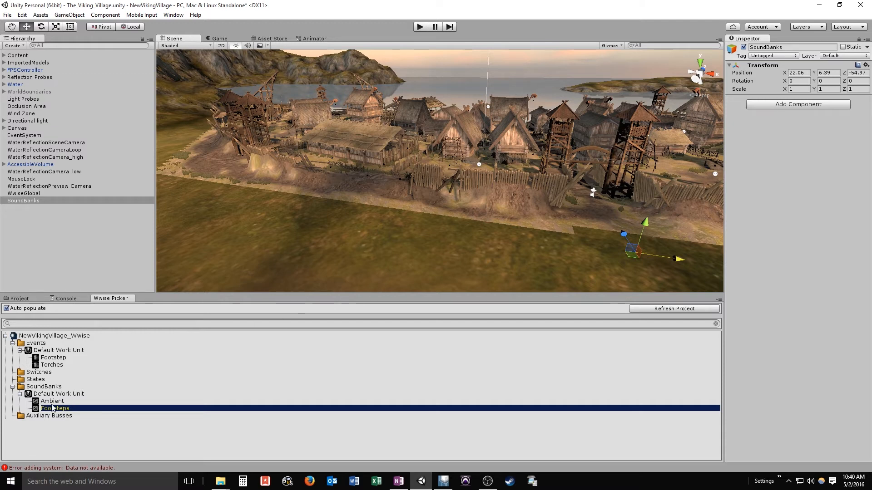
# Step: Attach the Ambient SoundBank to the SoundBanks object and set its Unload On trigger to Nothing
pyautogui.moveTo(51, 402); pyautogui.dragTo(774, 141)
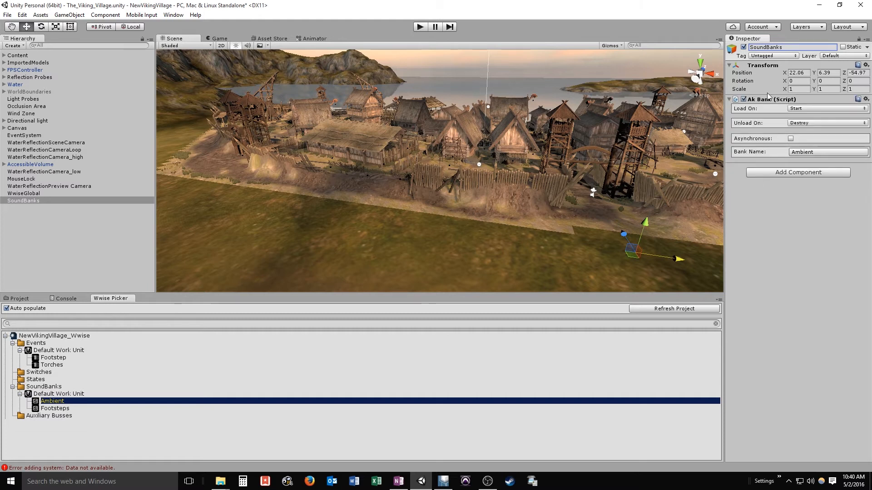
pyautogui.click(852, 123)
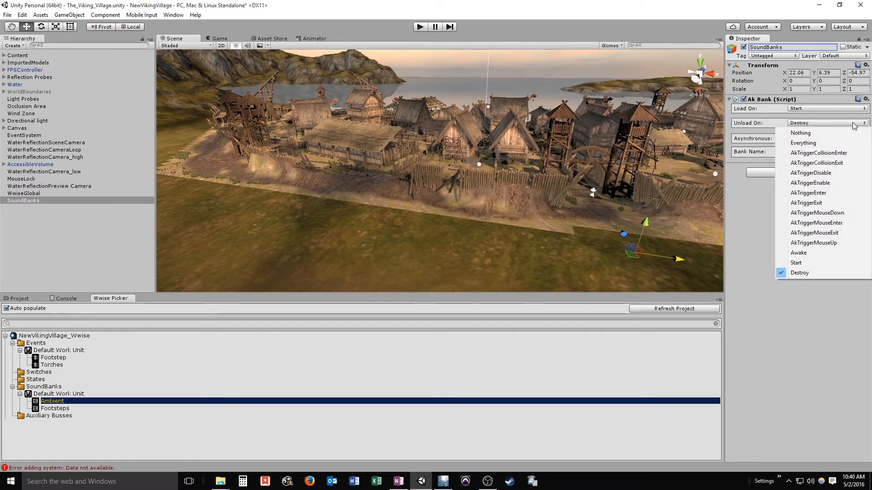
pyautogui.click(807, 135)
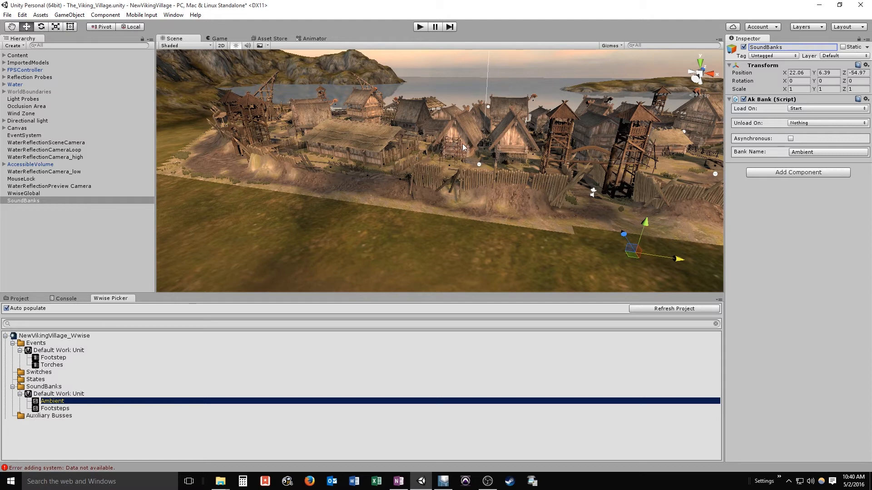
# Step: Play the scene and walk along the village path to check the torch sound with the SoundBanks object loading the Ambient bank
pyautogui.moveTo(439, 138); pyautogui.dragTo(522, 135)
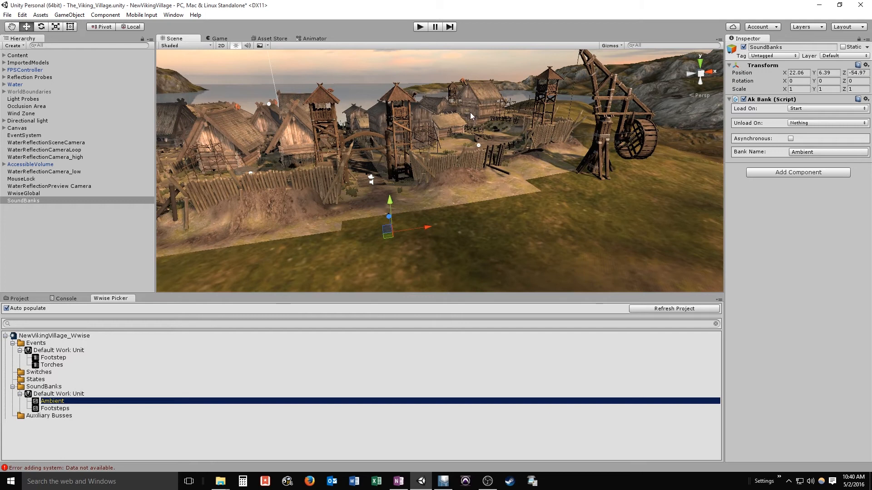
pyautogui.click(419, 27)
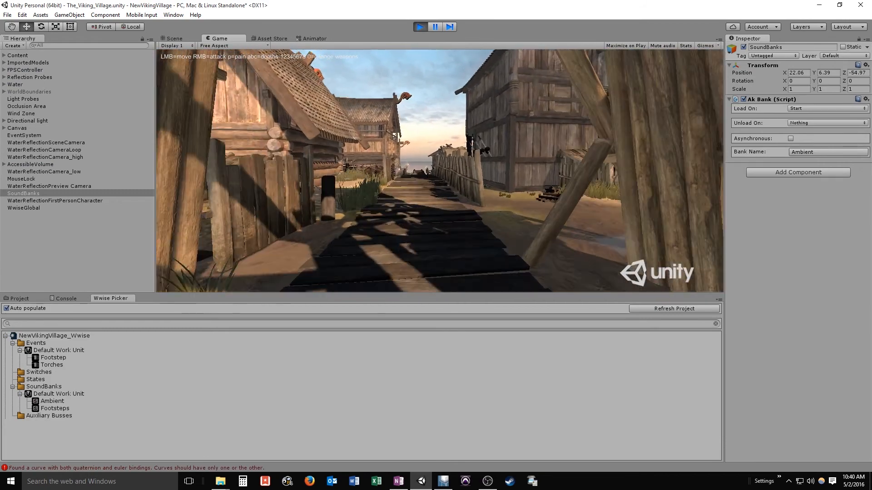
pyautogui.press('w')
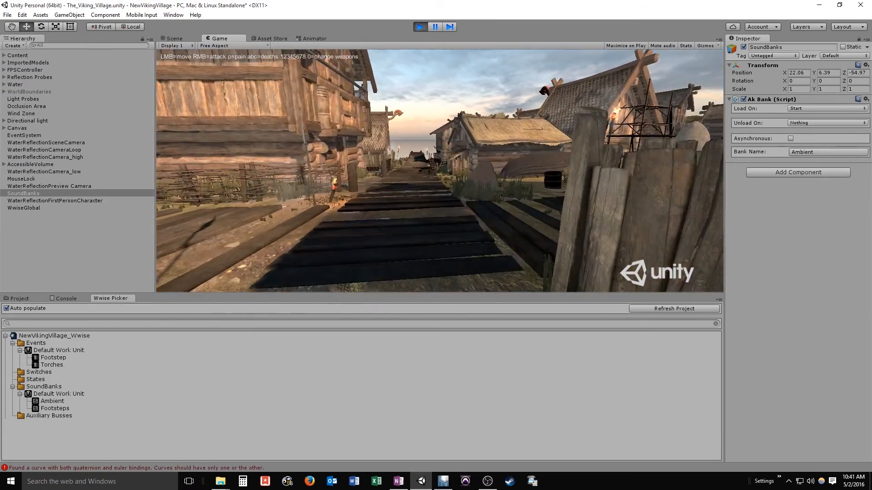
pyautogui.press('w')
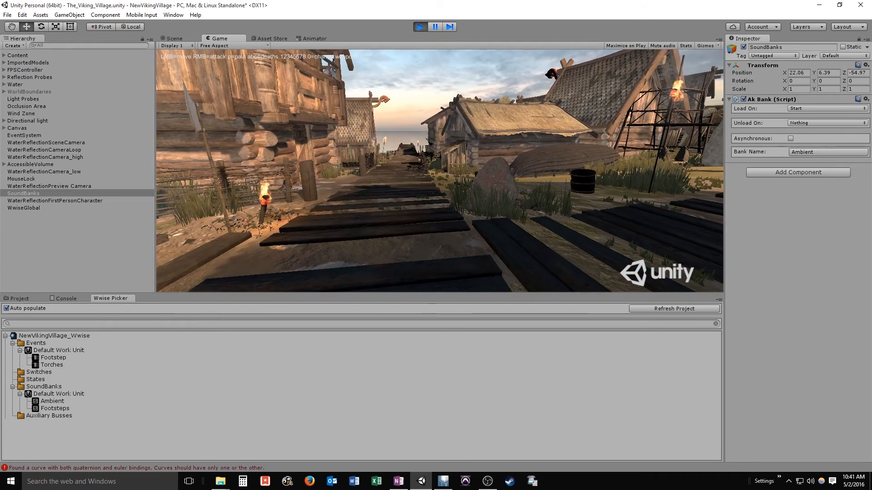
pyautogui.press('w')
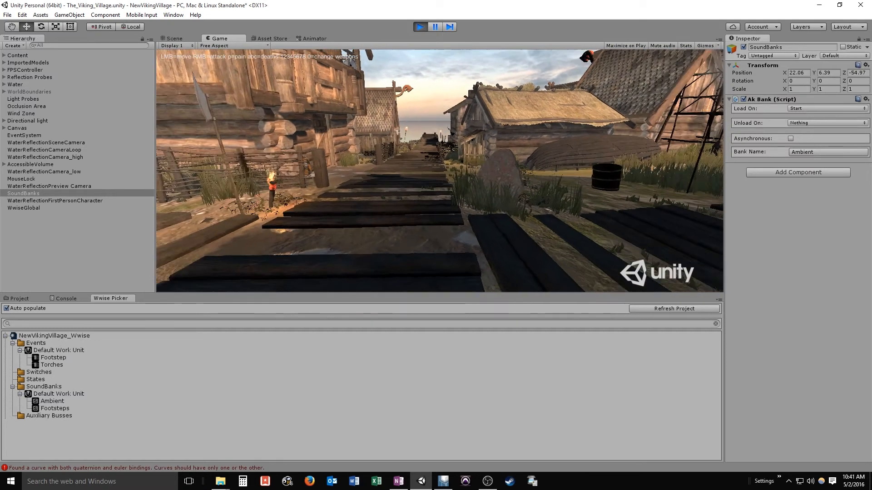
pyautogui.press('w')
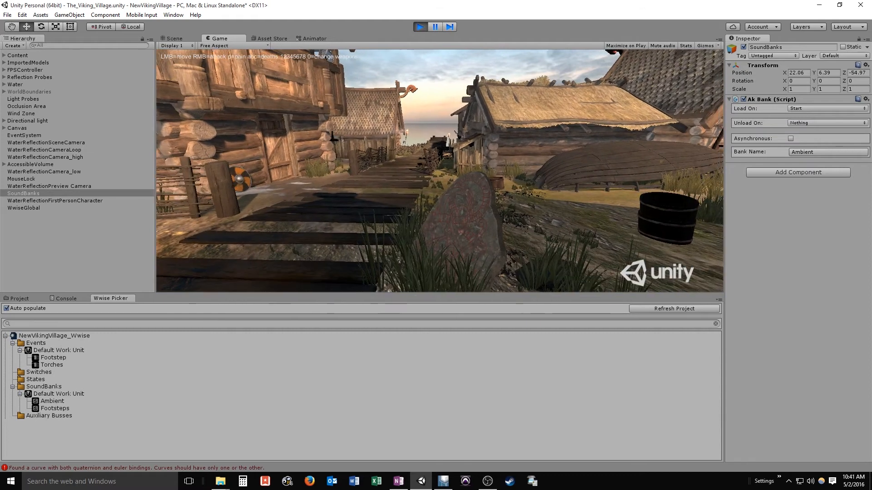
pyautogui.press('w')
pyautogui.press('w')
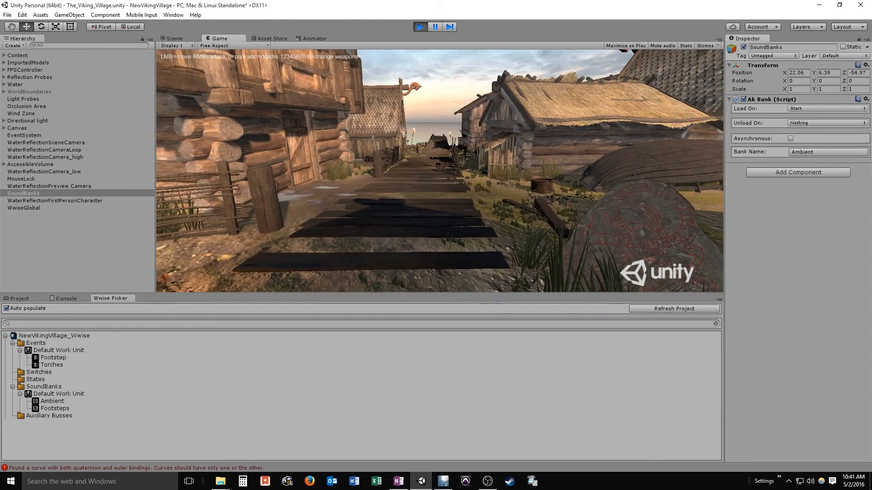
pyautogui.press('d')
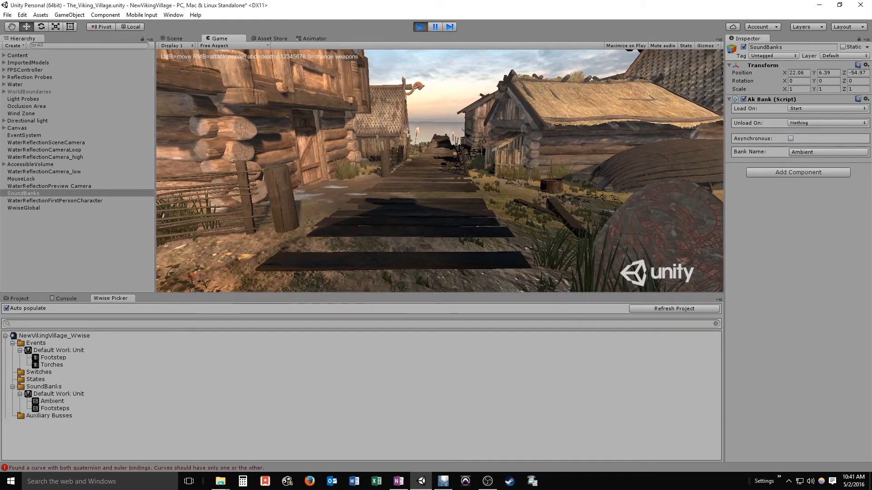
pyautogui.press('d')
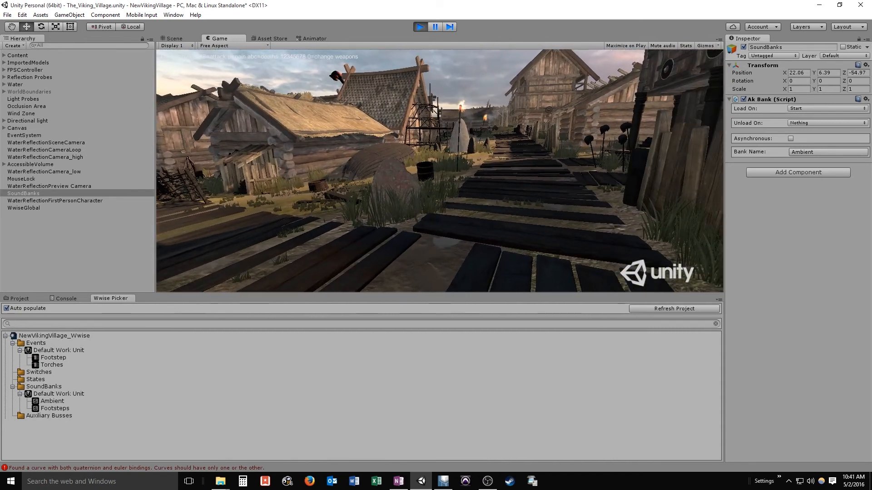
pyautogui.press('w')
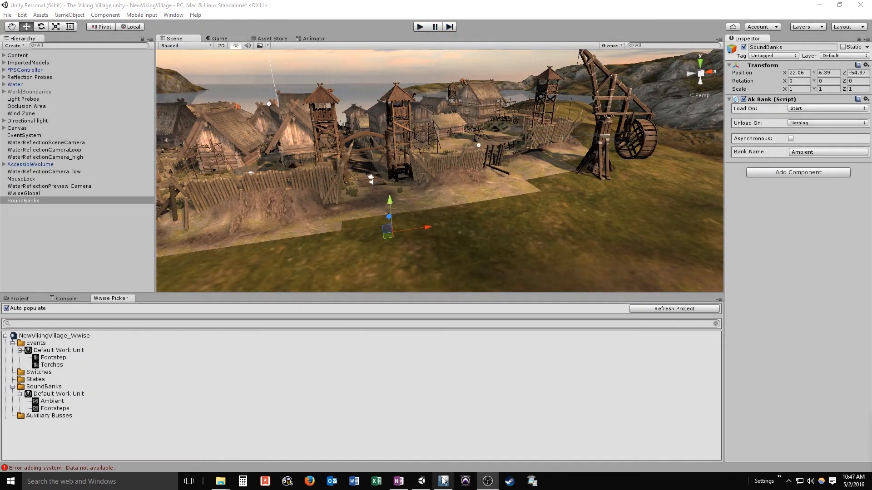
# Step: Switch to Wwise, create a Random Container named Torches under the Actor-Mixer Default Work Unit, and move AMB_Torches into it
pyautogui.click(443, 482)
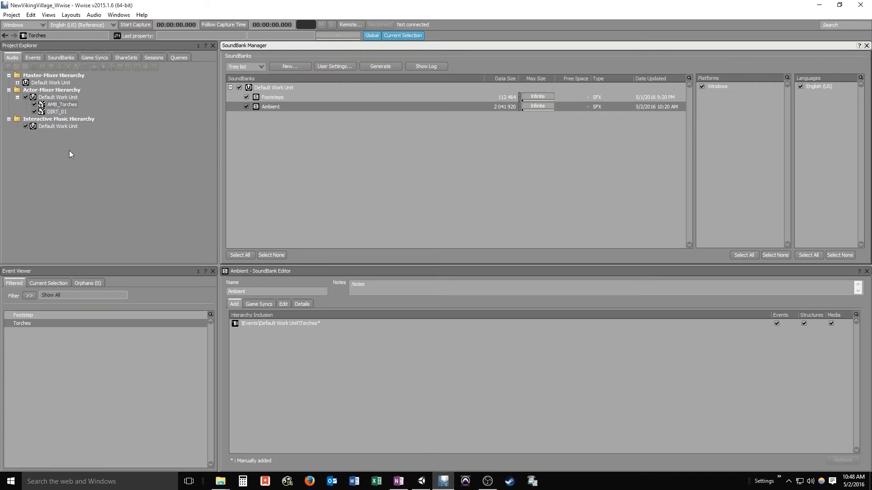
pyautogui.click(50, 97)
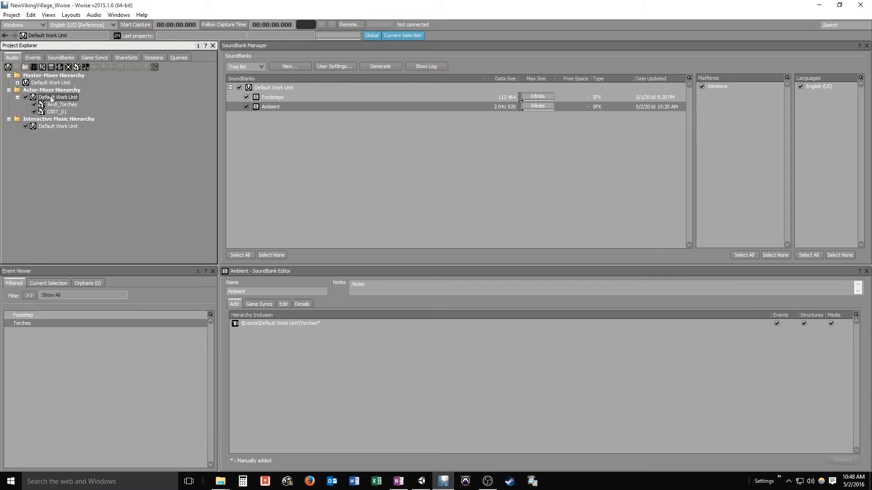
pyautogui.rightClick(50, 97)
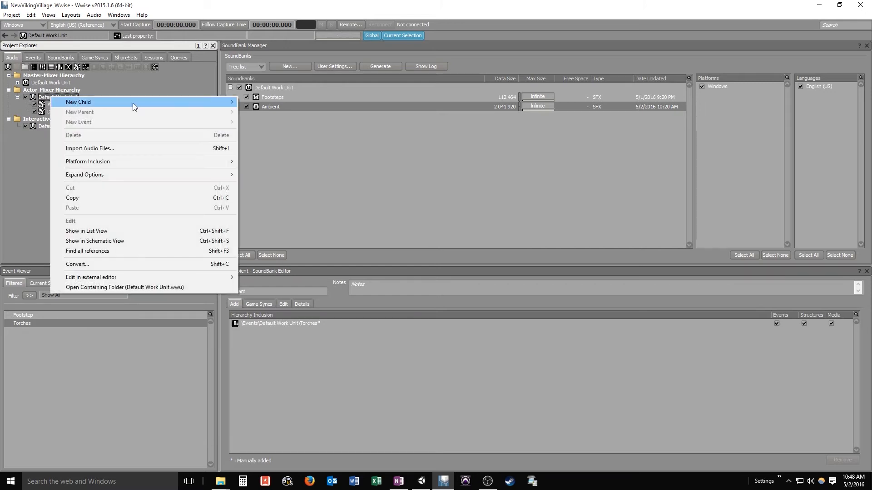
pyautogui.moveTo(133, 103)
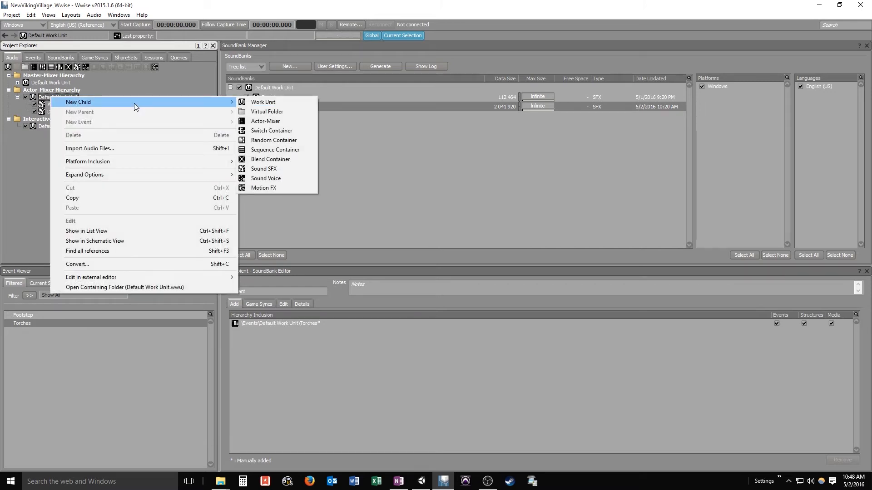
pyautogui.click(274, 140)
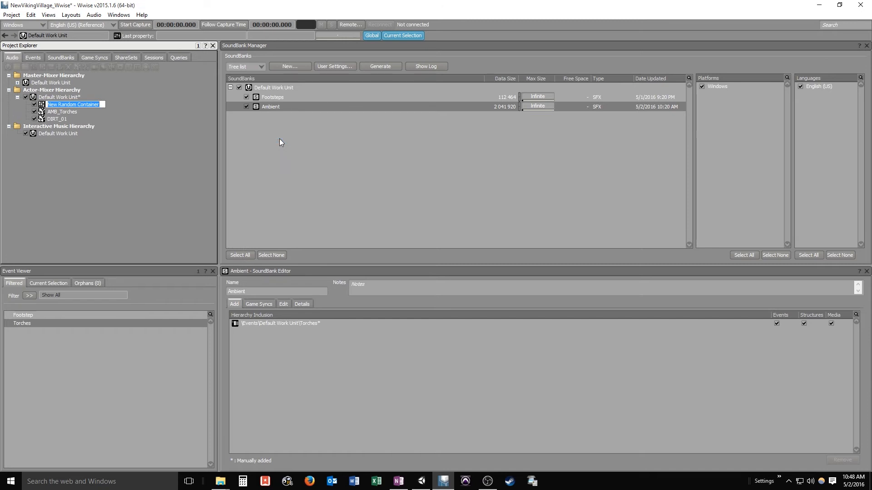
pyautogui.write('Torches')
pyautogui.press('Return')
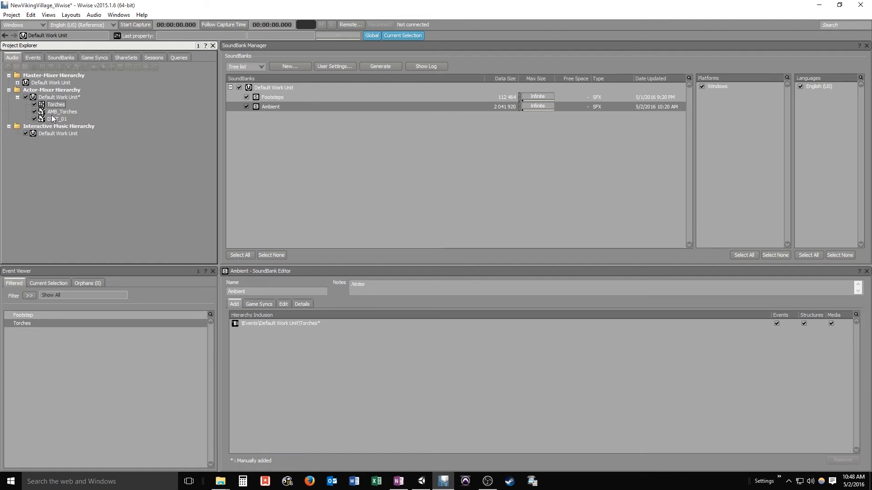
pyautogui.moveTo(52, 112); pyautogui.dragTo(57, 106)
pyautogui.click(26, 105)
# Step: Copy AMB_Torches and paste it three times into the Torches container
pyautogui.rightClick(60, 111)
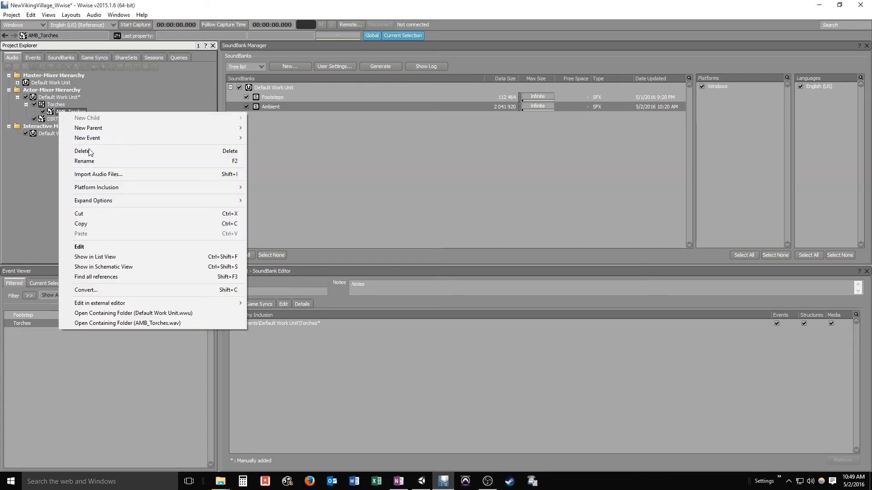
pyautogui.click(86, 223)
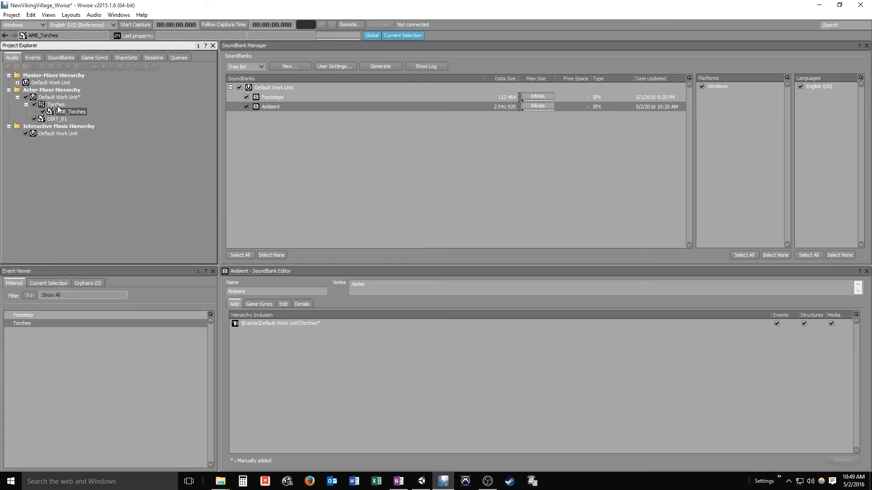
pyautogui.rightClick(57, 106)
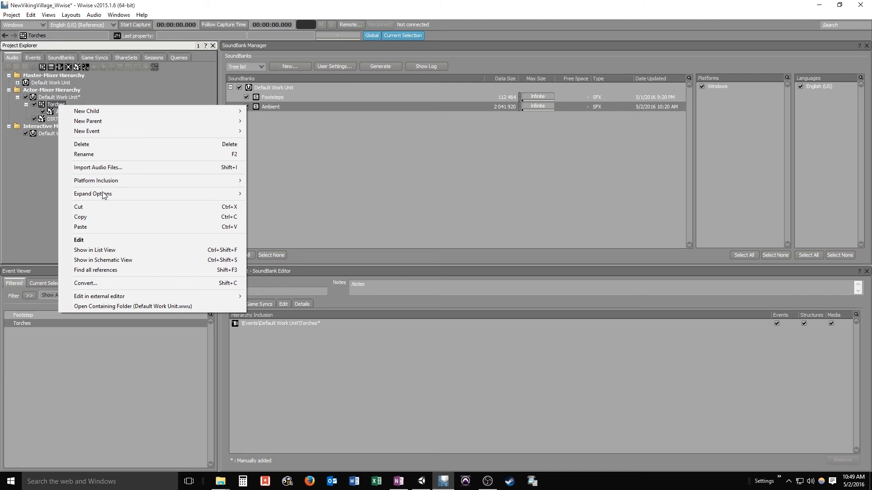
pyautogui.click(87, 227)
pyautogui.rightClick(62, 105)
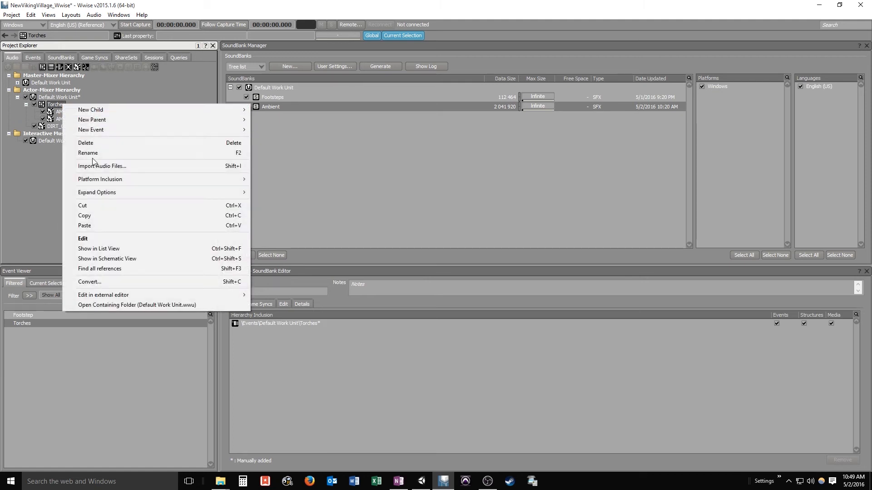
pyautogui.click(93, 225)
pyautogui.rightClick(55, 104)
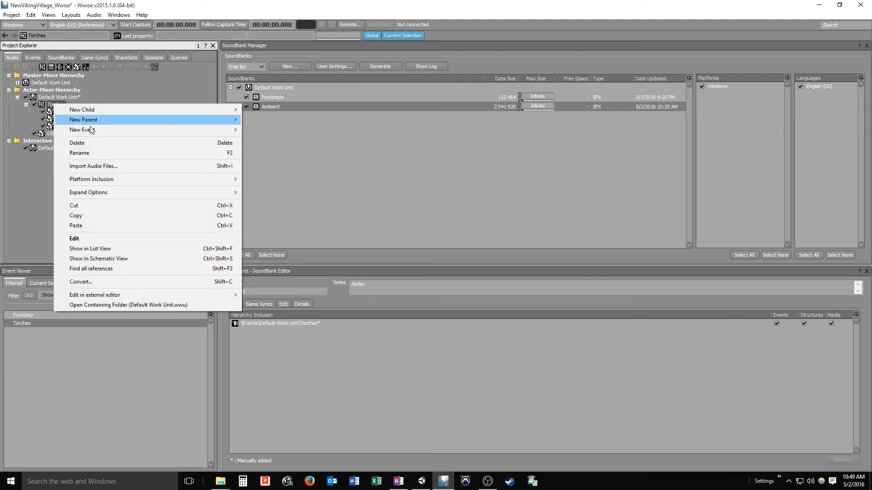
pyautogui.click(83, 225)
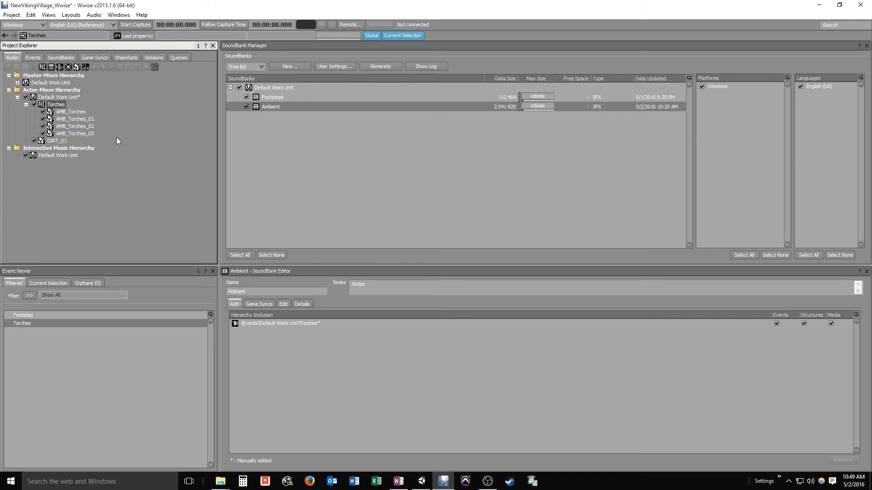
# Step: Switch to the Designer layout and trim the AMB_Torches_01 source to run from about 1.4 s to about 7.6 s
pyautogui.press('F5')
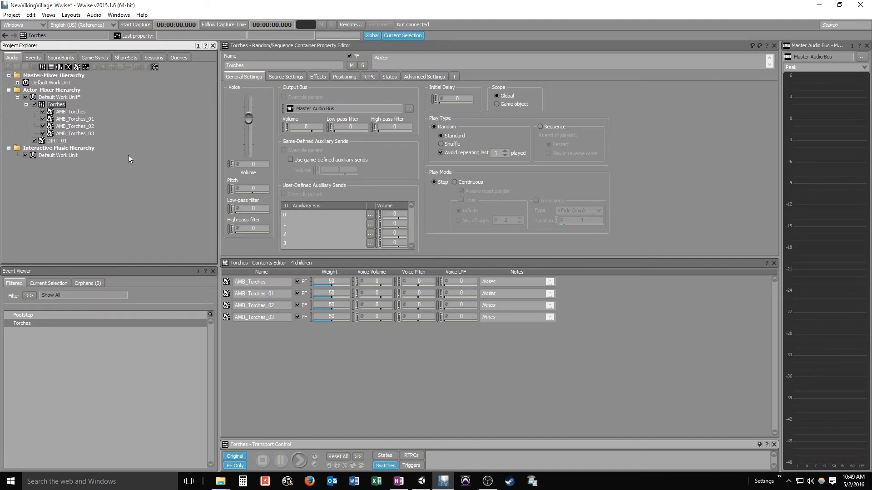
pyautogui.click(67, 119)
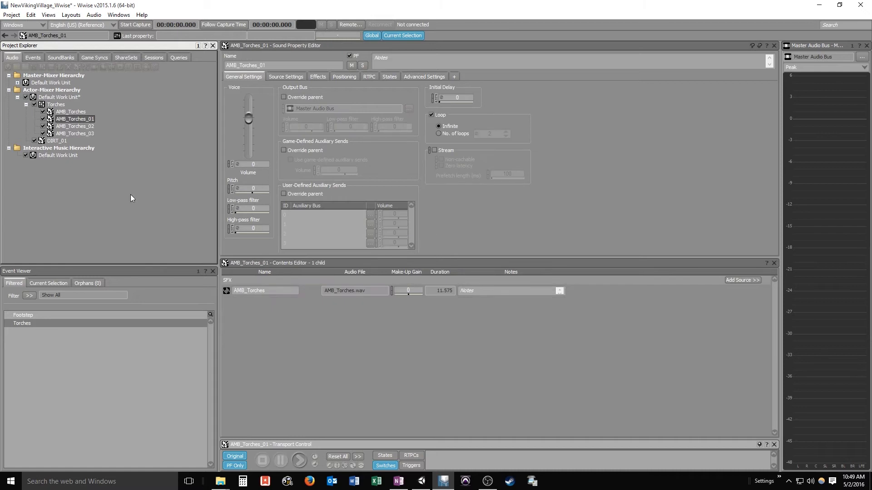
pyautogui.click(66, 112)
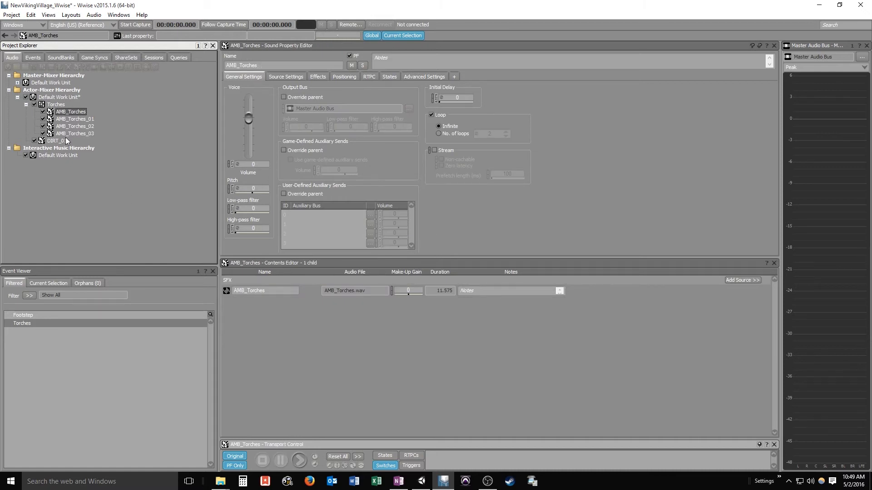
pyautogui.click(62, 120)
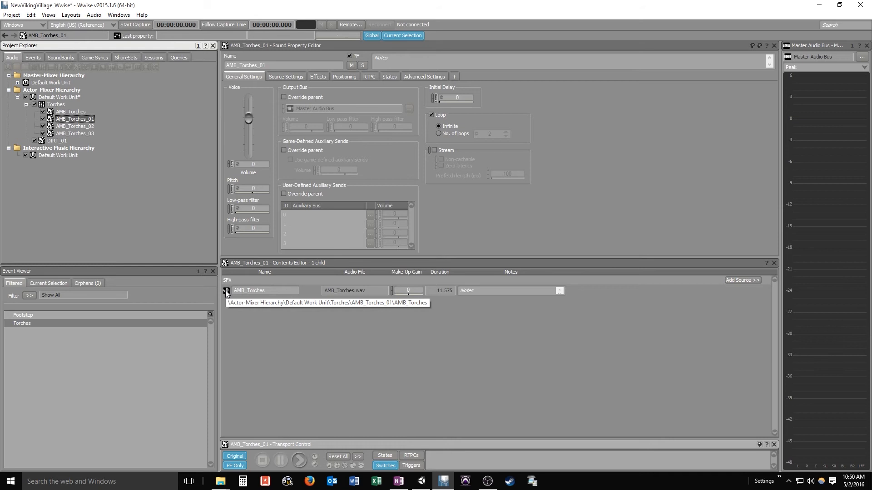
pyautogui.doubleClick(227, 291)
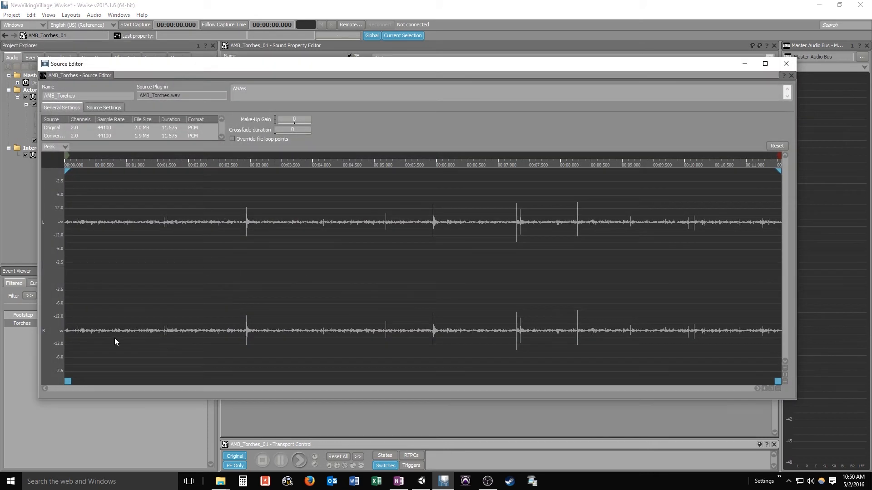
pyautogui.moveTo(69, 382); pyautogui.dragTo(154, 378)
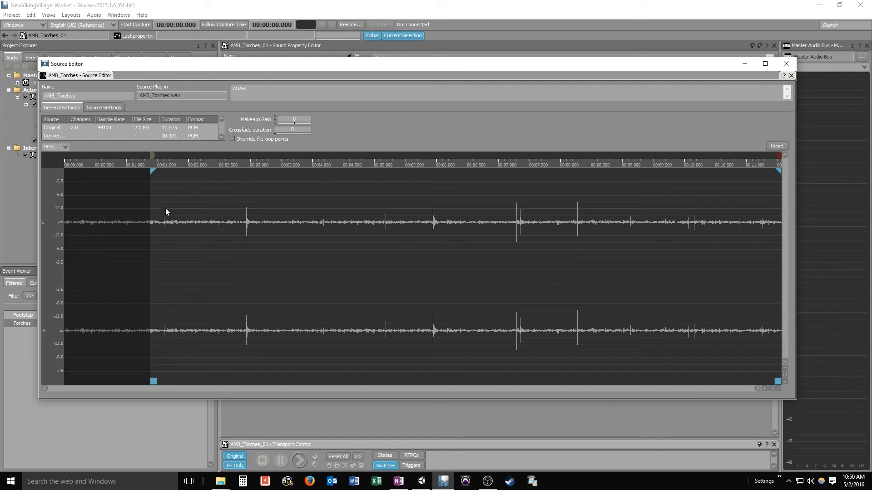
pyautogui.moveTo(152, 171); pyautogui.dragTo(153, 171)
pyautogui.moveTo(777, 380)
pyautogui.mouseDown()
pyautogui.moveTo(463, 391)
pyautogui.moveTo(543, 389)
pyautogui.moveTo(533, 389)
pyautogui.mouseUp()
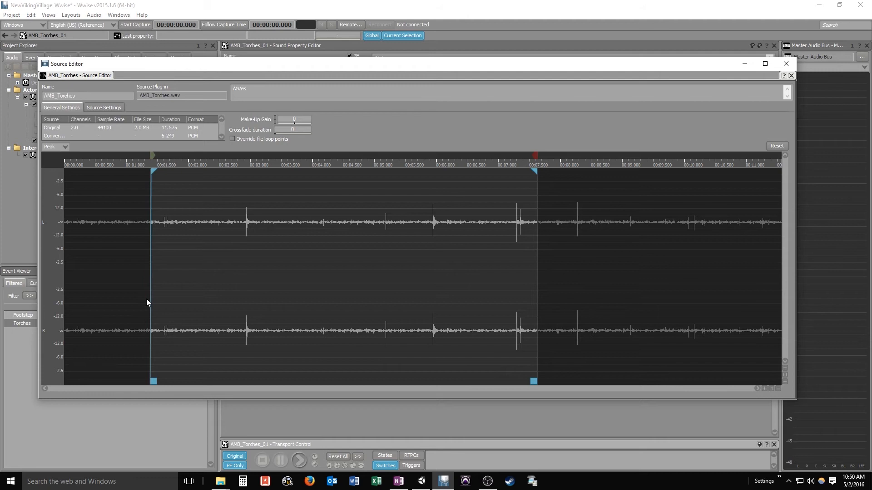
# Step: Fine-tune the fade-in and fade-out at the two trim points to almost no length, and close the Source Editor
pyautogui.scroll(3, 146, 299)
pyautogui.moveTo(336, 389); pyautogui.dragTo(123, 374)
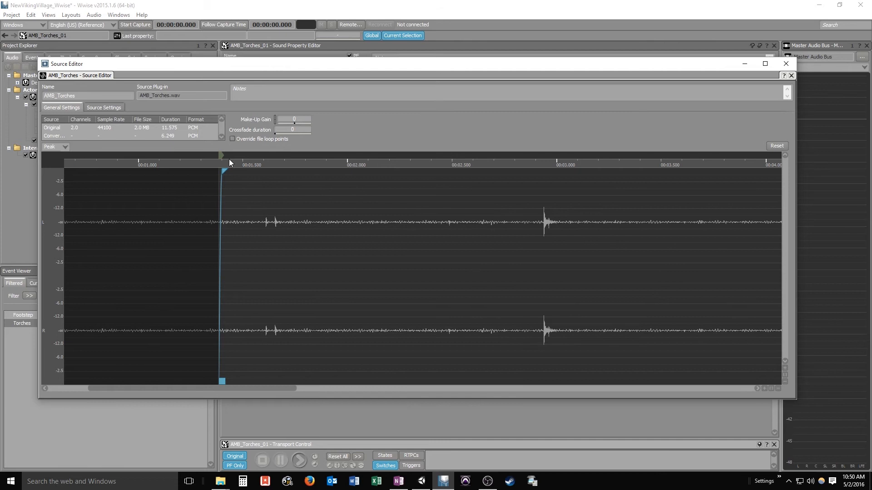
pyautogui.moveTo(224, 172); pyautogui.dragTo(221, 171)
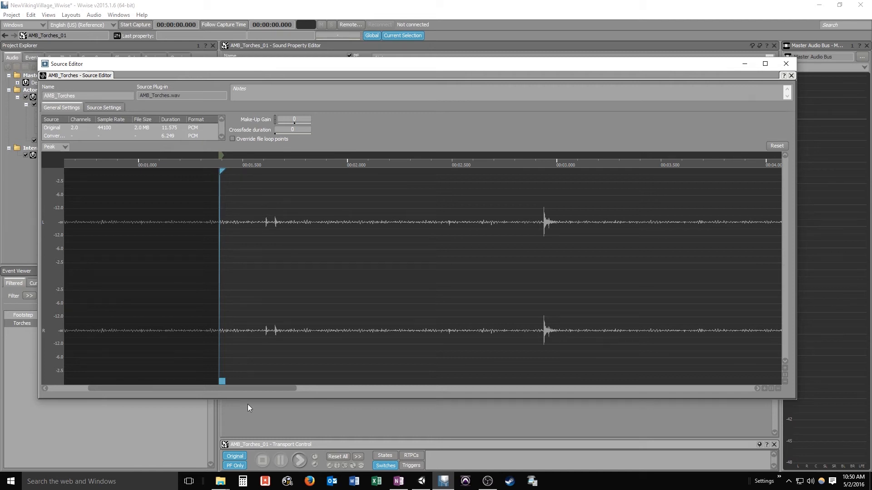
pyautogui.moveTo(238, 389); pyautogui.dragTo(546, 389)
pyautogui.moveTo(469, 169); pyautogui.dragTo(467, 169)
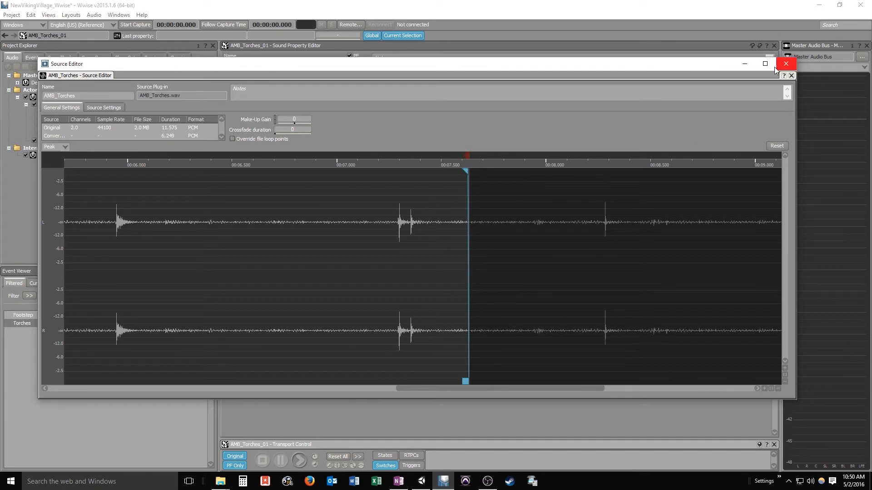
pyautogui.scroll(-5, 373, 395)
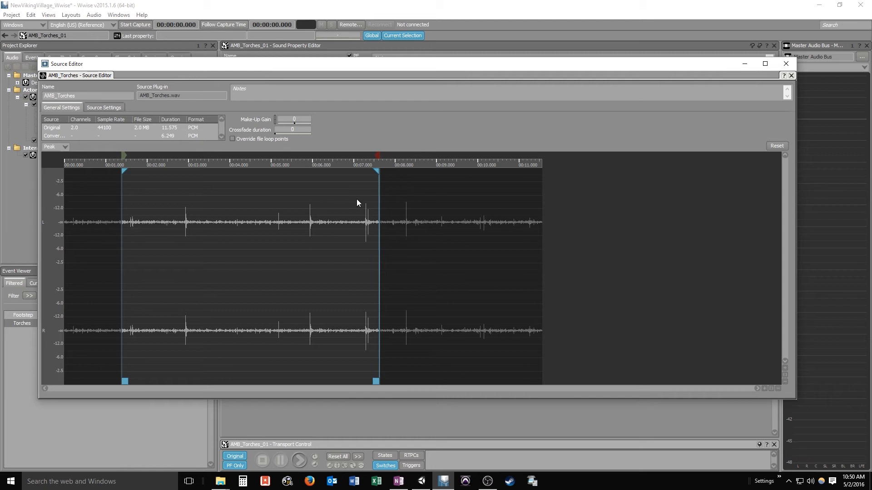
pyautogui.click(786, 63)
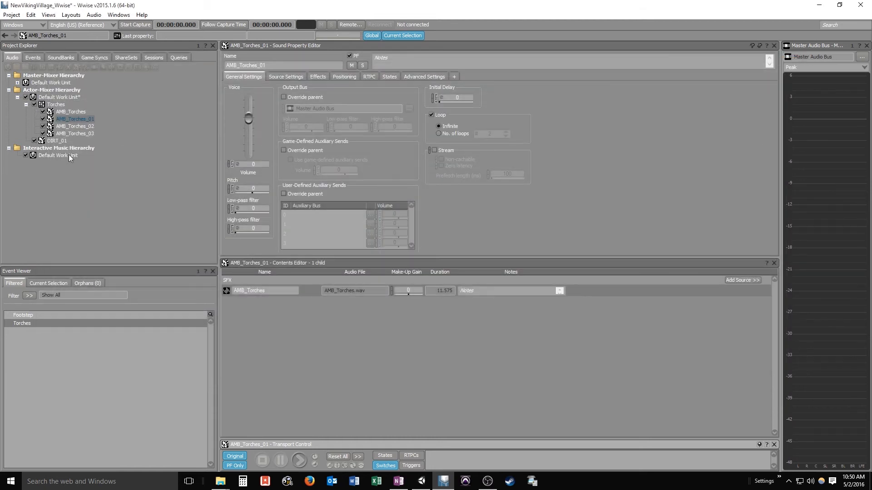
# Step: Open the AMB_Torches_02 source and trim it to run from about 2.8 s to about 11.1 s
pyautogui.click(75, 126)
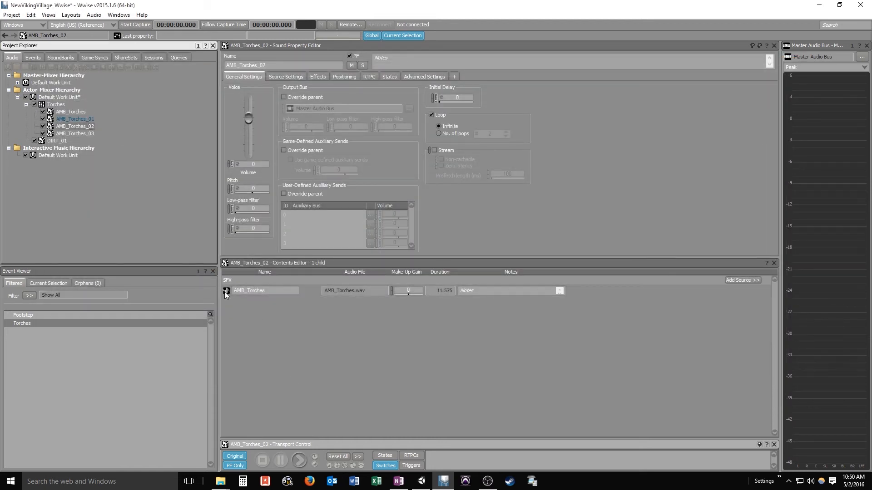
pyautogui.doubleClick(224, 292)
pyautogui.moveTo(67, 381); pyautogui.dragTo(238, 381)
pyautogui.moveTo(776, 381); pyautogui.dragTo(751, 381)
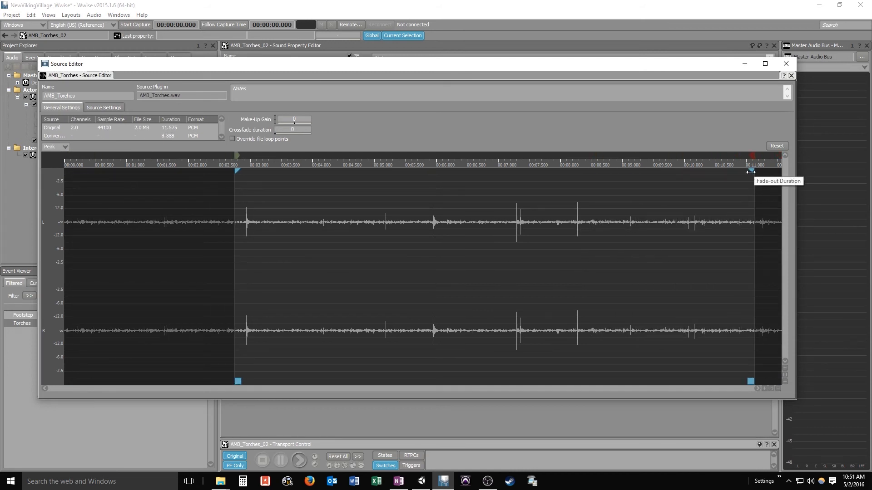
# Step: Check the fade-in and fade-out handles at both trim points of the AMB_Torches_02 source and close the Source Editor
pyautogui.scroll(3, 760, 180)
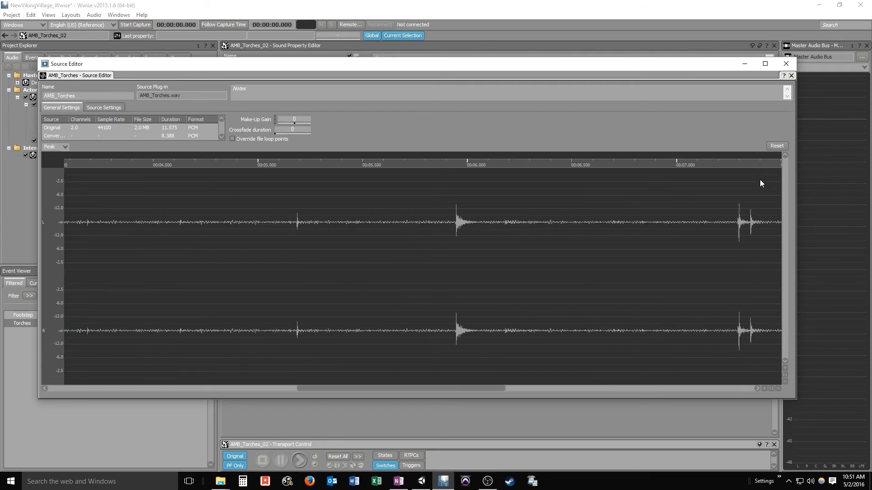
pyautogui.moveTo(457, 388); pyautogui.dragTo(323, 342)
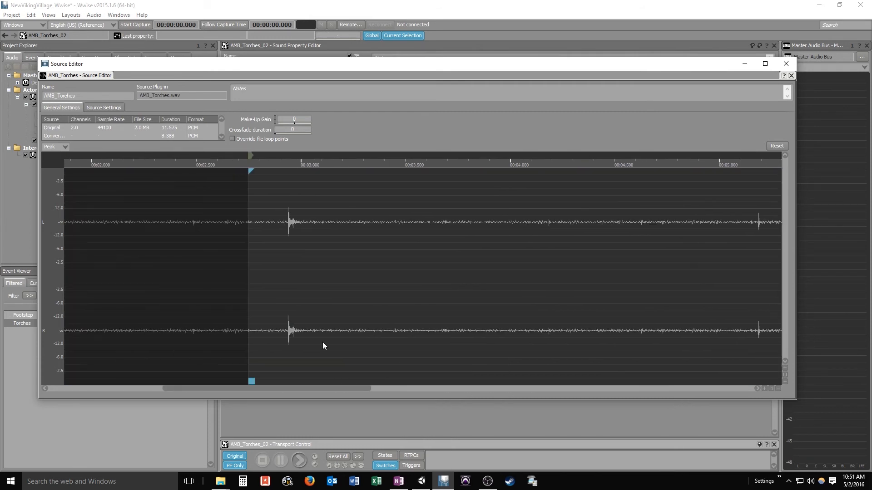
pyautogui.click(252, 171)
pyautogui.moveTo(286, 388); pyautogui.dragTo(678, 369)
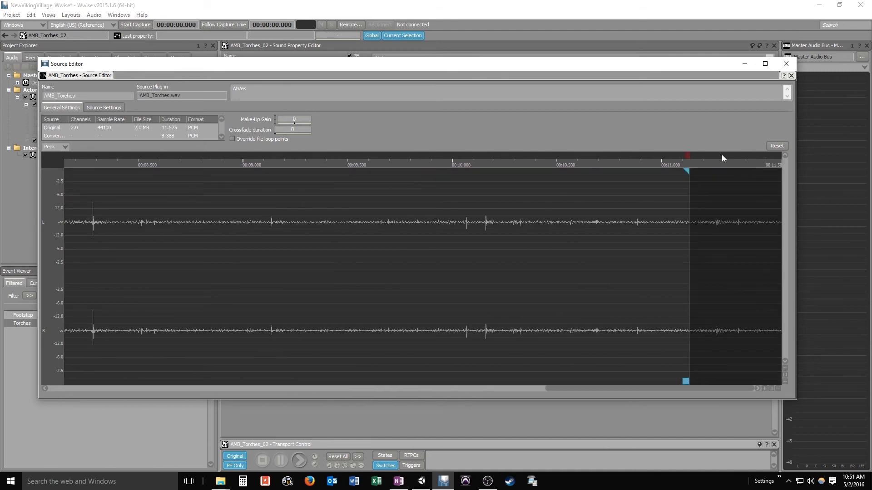
pyautogui.click(686, 172)
pyautogui.click(786, 63)
# Step: Trim the AMB_Torches_03 source to run from about 1.5 s to about 7.1 s and close the Source Editor
pyautogui.click(74, 134)
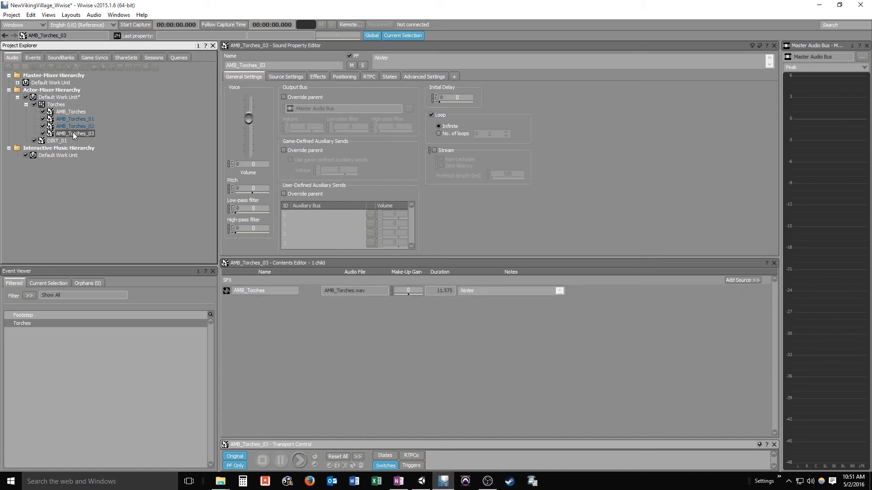
pyautogui.doubleClick(225, 291)
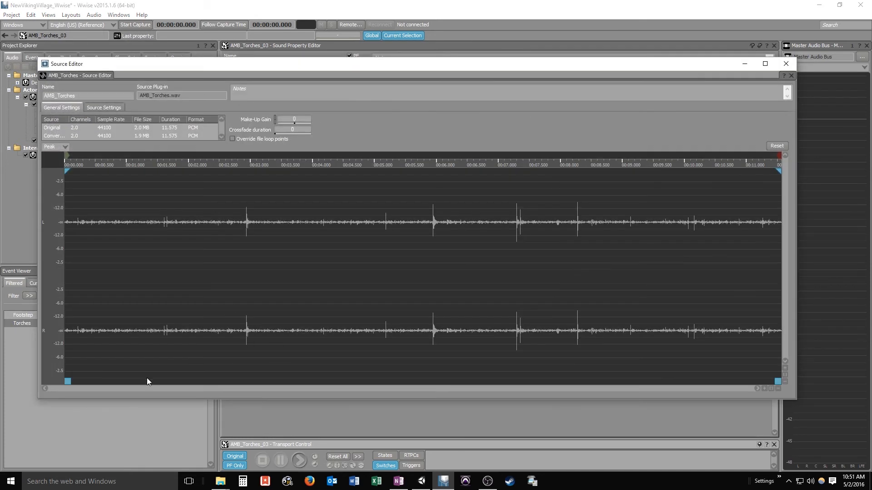
pyautogui.moveTo(67, 381); pyautogui.dragTo(74, 381)
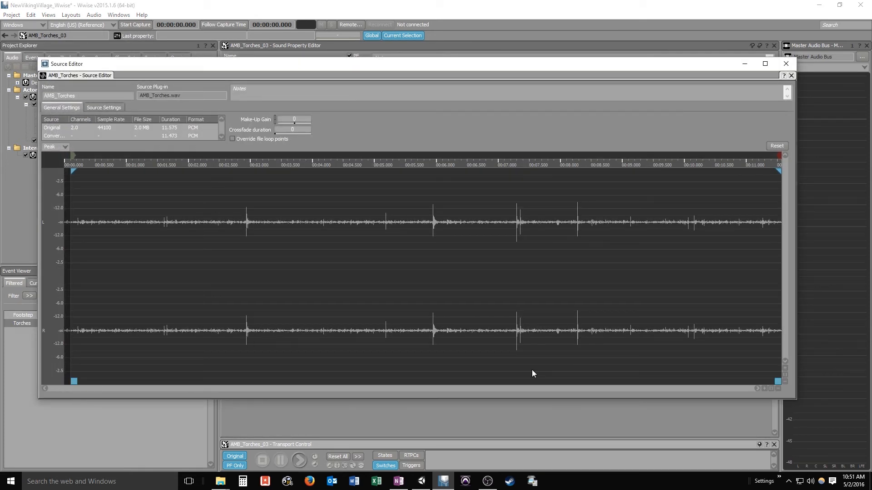
pyautogui.moveTo(778, 381)
pyautogui.mouseDown()
pyautogui.moveTo(438, 390)
pyautogui.moveTo(503, 390)
pyautogui.mouseUp()
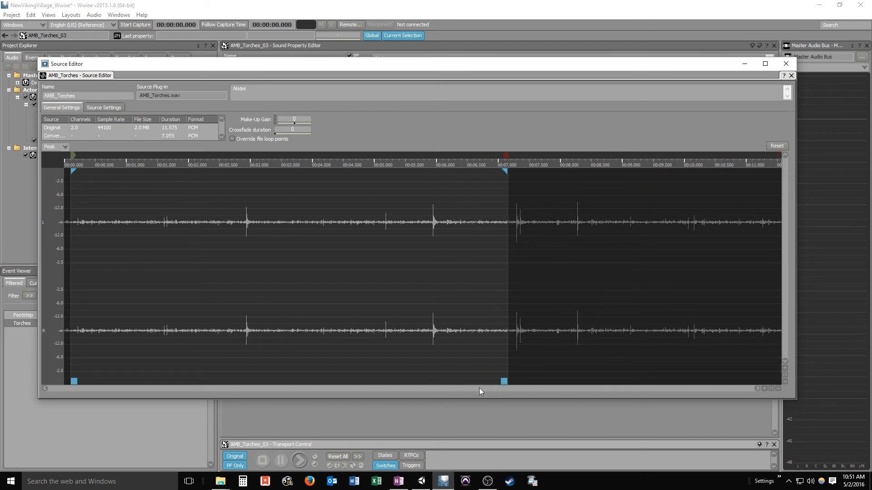
pyautogui.moveTo(74, 382); pyautogui.dragTo(158, 385)
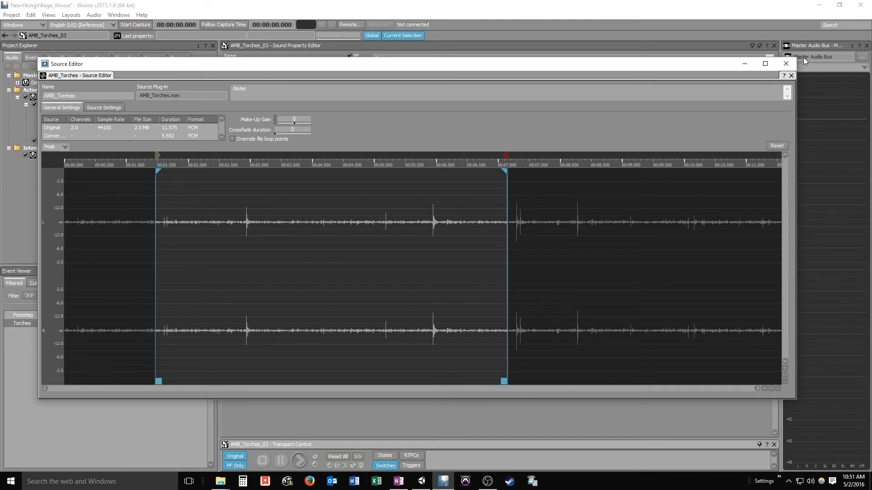
pyautogui.click(792, 65)
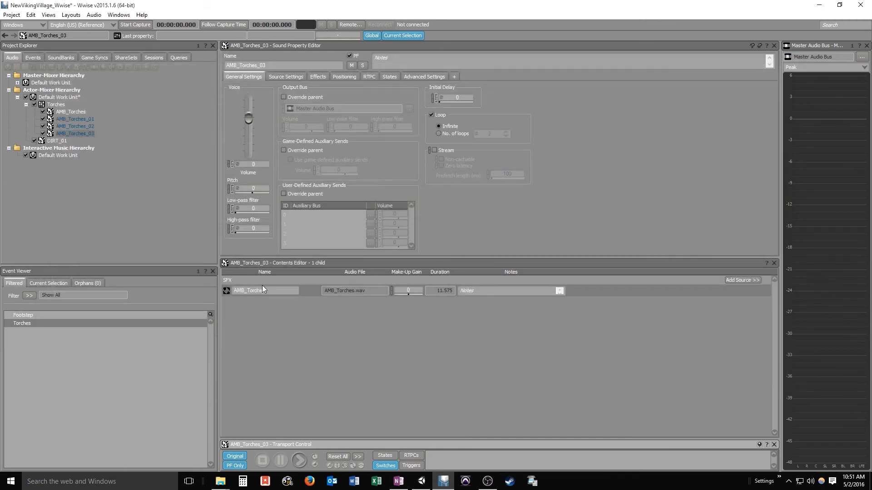
# Step: Open the positioning settings of the Torches Random Container
pyautogui.click(53, 108)
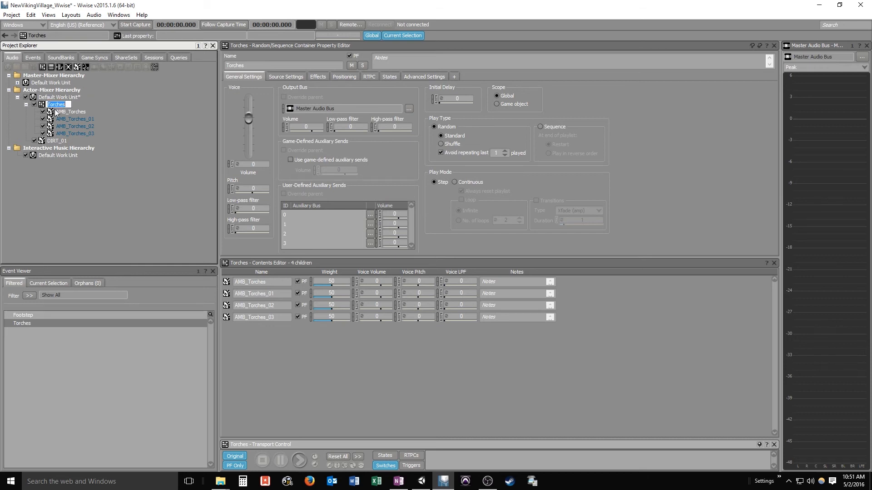
pyautogui.click(72, 192)
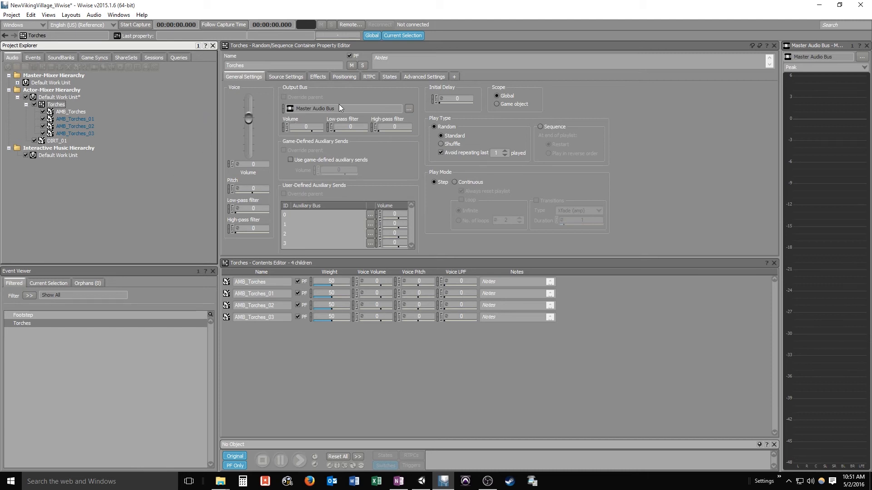
pyautogui.click(347, 77)
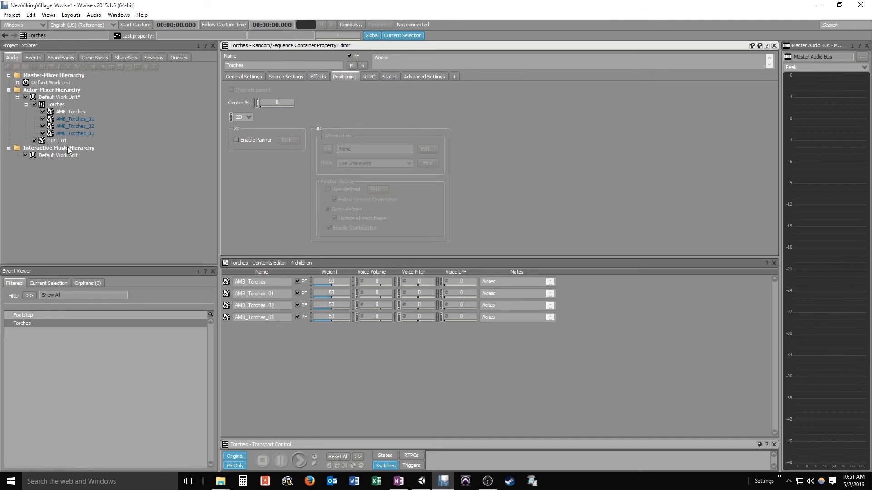
# Step: Override the parent positioning on AMB_Torches to inspect its 3D settings, and turn the override off again
pyautogui.click(74, 113)
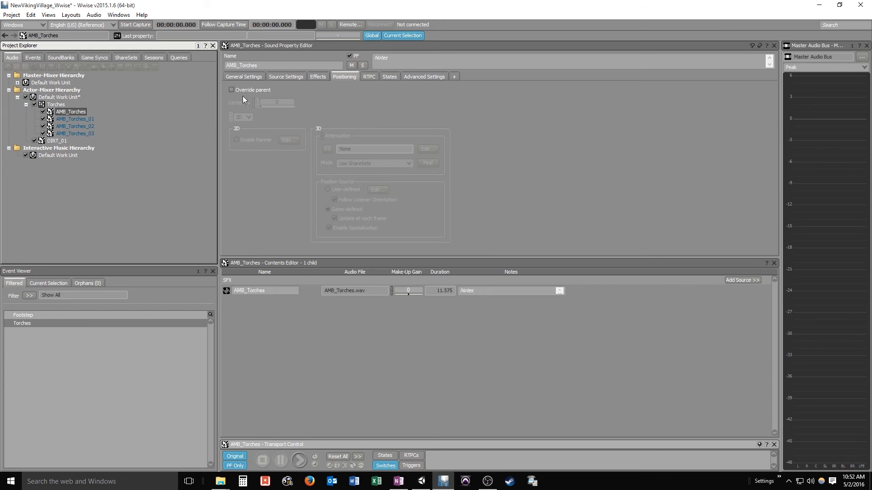
pyautogui.click(232, 90)
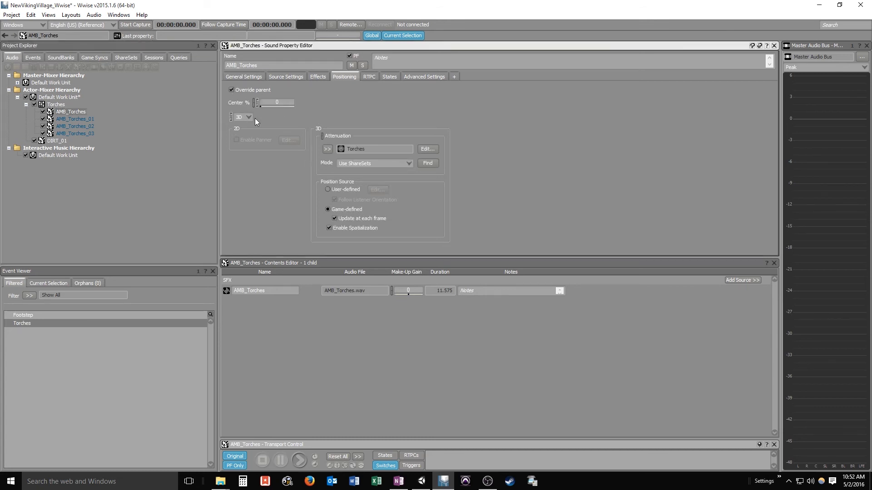
pyautogui.click(231, 90)
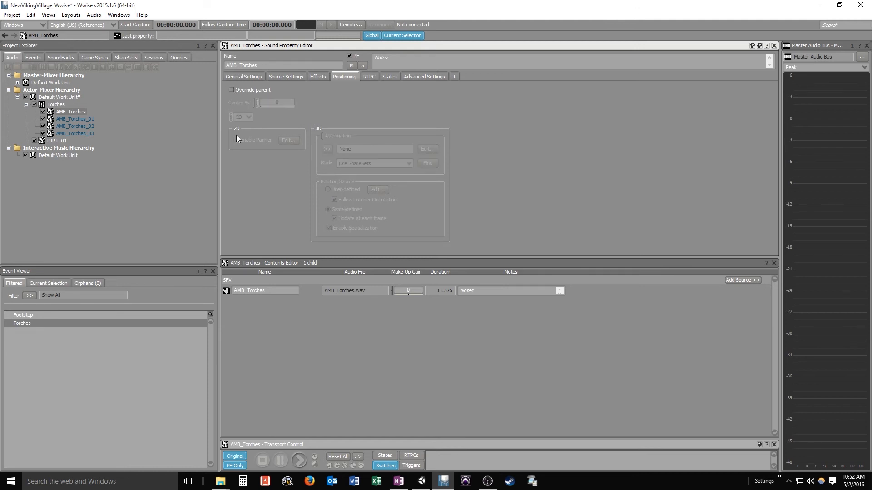
# Step: Set the Torches container's positioning to 3D and assign the Torches attenuation ShareSet to it
pyautogui.click(56, 105)
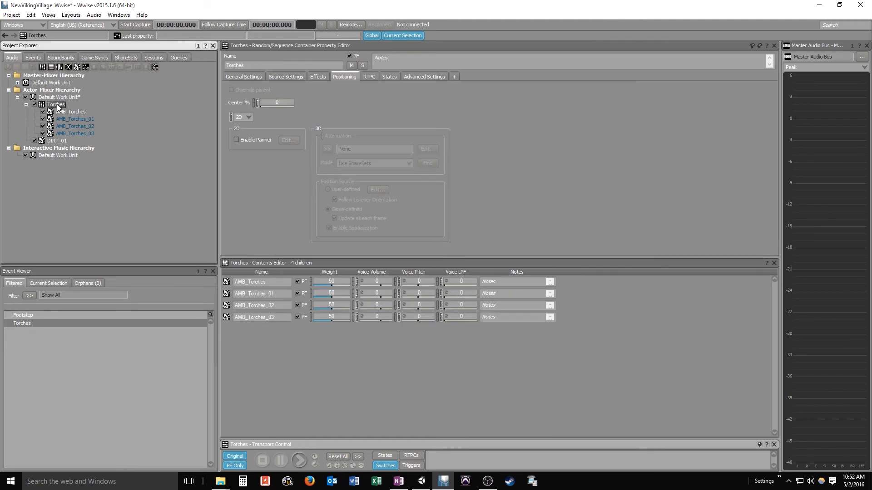
pyautogui.click(248, 118)
pyautogui.click(252, 136)
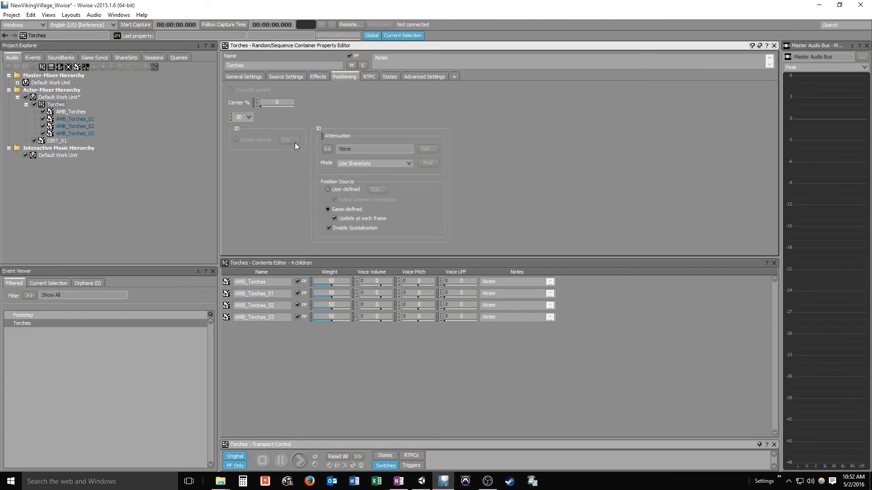
pyautogui.click(327, 149)
pyautogui.click(367, 186)
# Step: Review the general settings of the Torches container and the loop settings of AMB_Torches and AMB_Torches_02
pyautogui.click(244, 78)
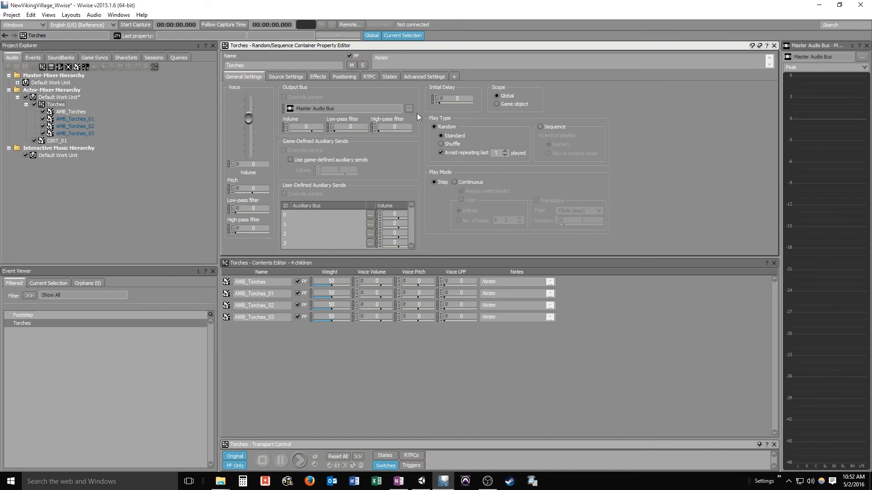
pyautogui.click(72, 113)
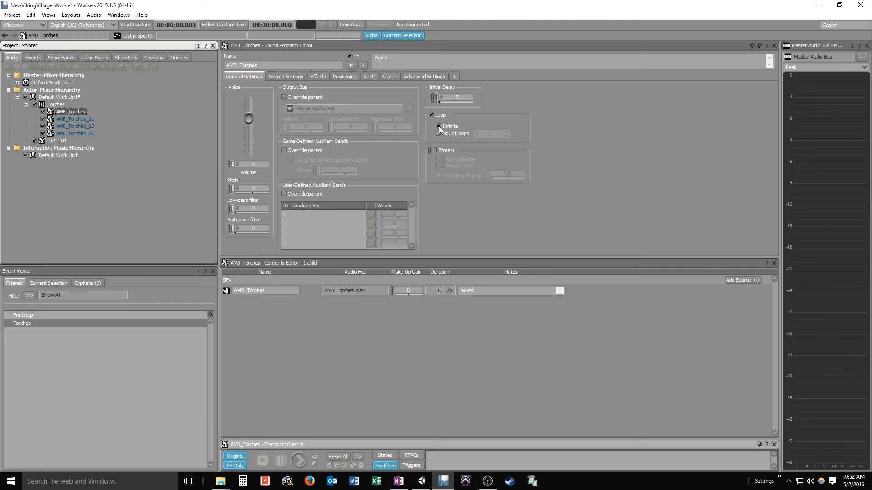
pyautogui.click(71, 125)
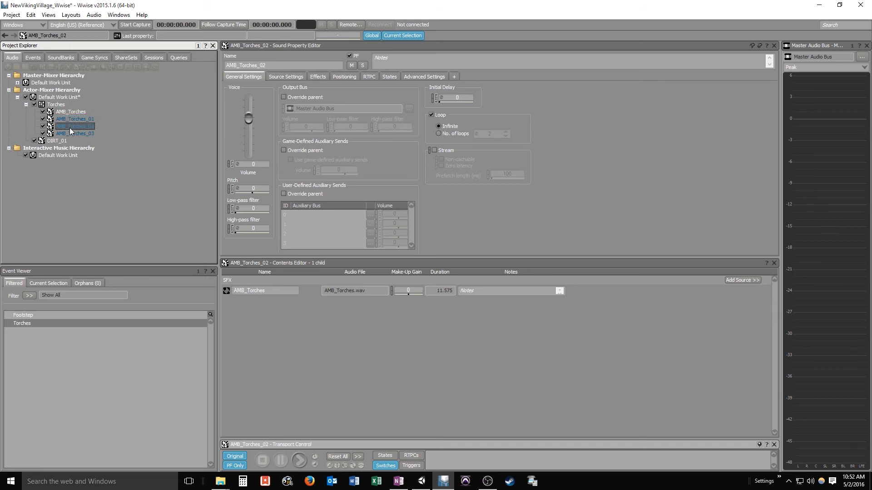
pyautogui.click(55, 105)
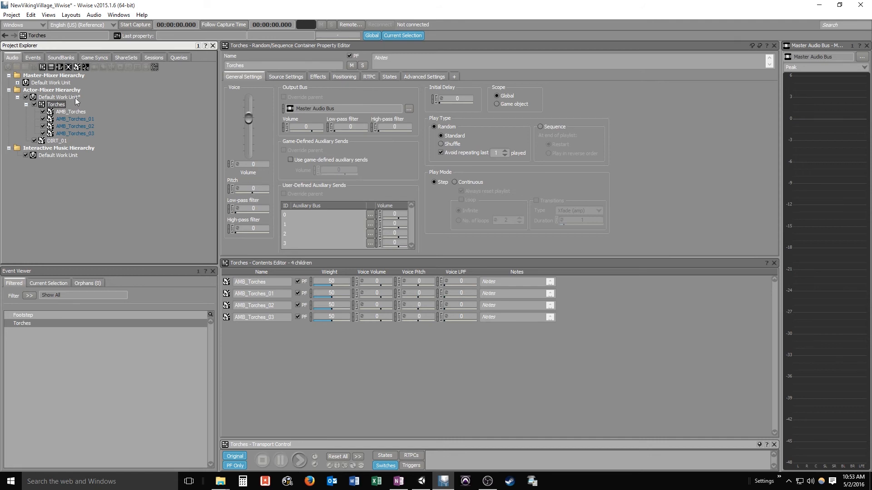
# Step: Audition AMB_Torches while shifting its voice pitch, and reset the pitch to 0
pyautogui.click(70, 112)
pyautogui.press('space')
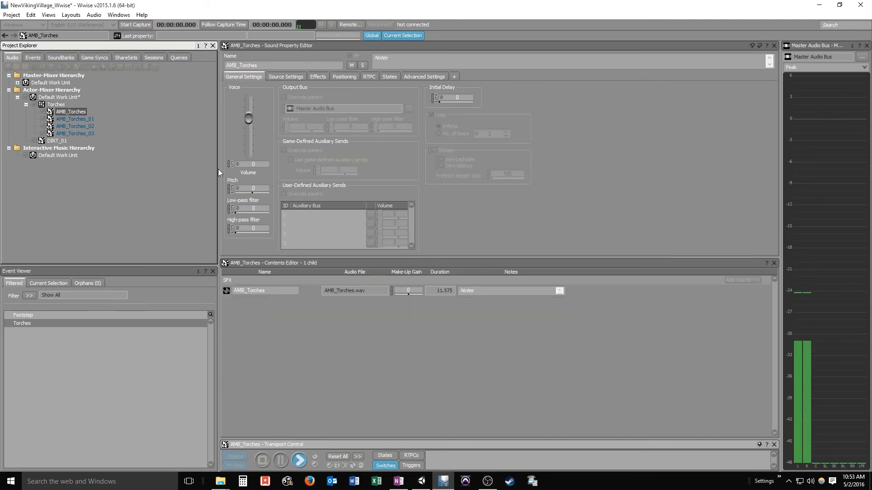
pyautogui.moveTo(253, 196)
pyautogui.mouseDown()
pyautogui.moveTo(262, 198)
pyautogui.moveTo(227, 198)
pyautogui.moveTo(249, 198)
pyautogui.mouseUp()
pyautogui.doubleClick(254, 188)
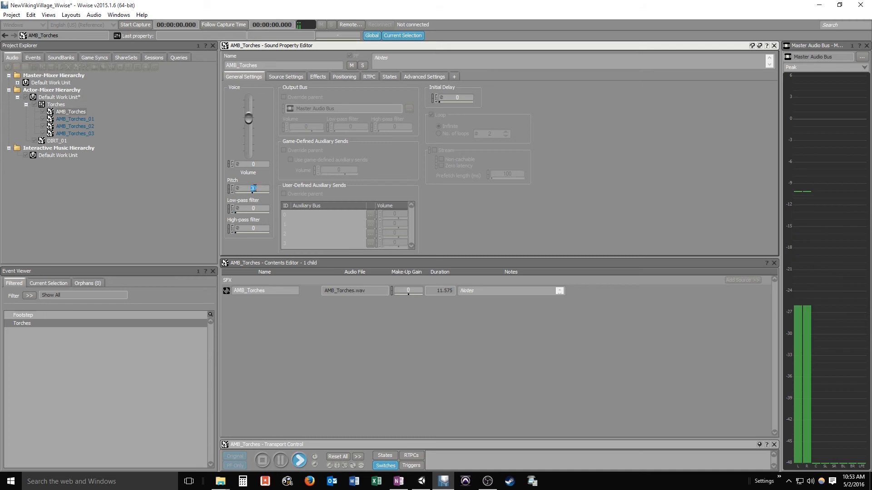
pyautogui.write('0')
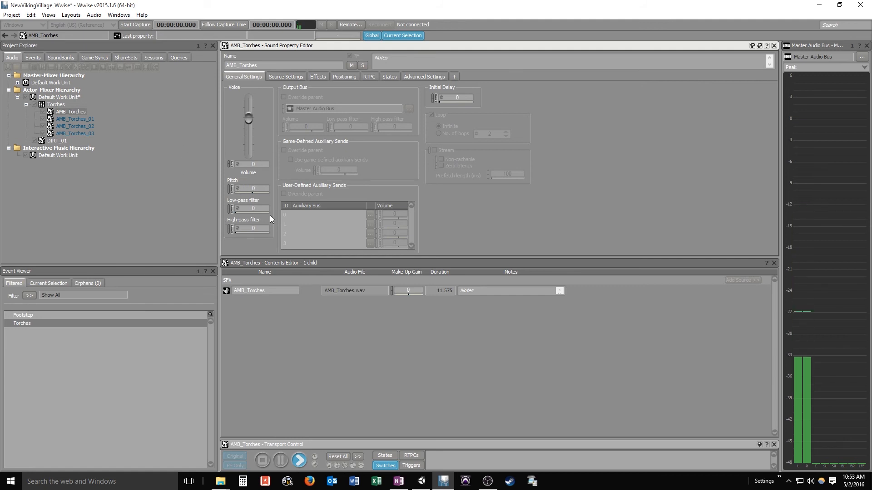
# Step: Enable the voice pitch Randomizer on AMB_Torches with a minimum of -50 and a maximum of 50, and close it
pyautogui.click(238, 189)
pyautogui.click(237, 244)
pyautogui.click(283, 261)
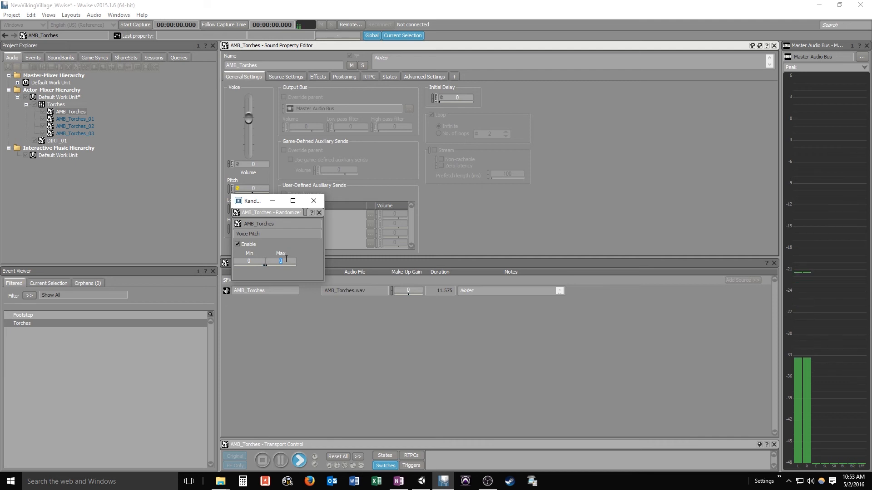
pyautogui.write('5')
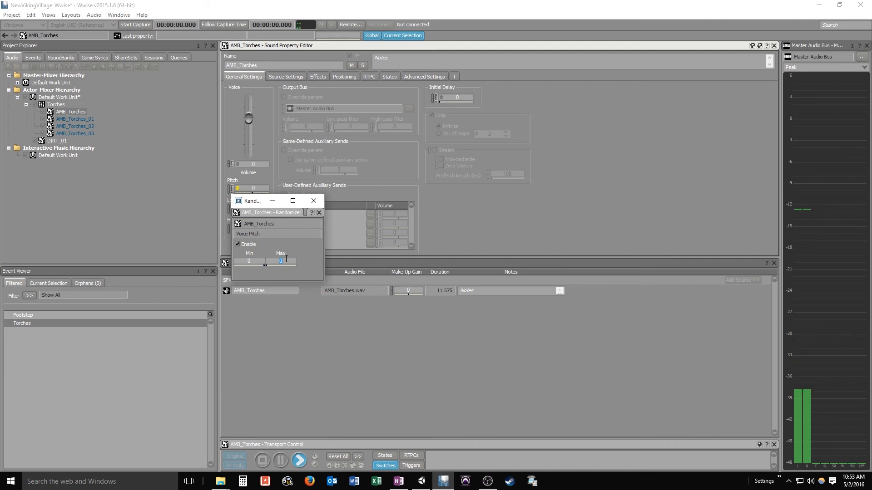
pyautogui.write('0')
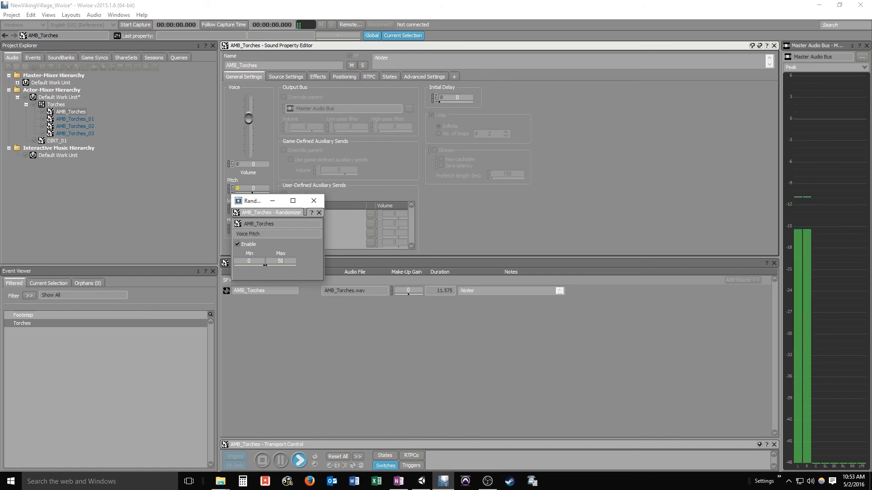
pyautogui.click(251, 259)
pyautogui.write('-50')
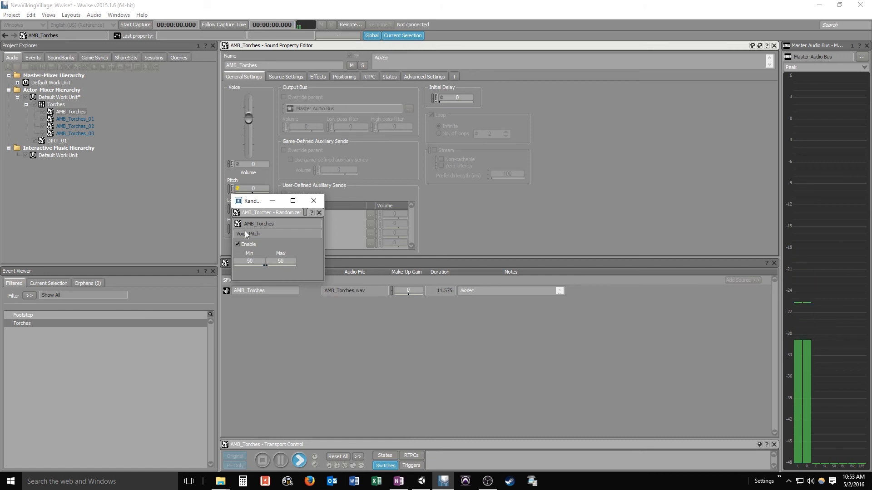
pyautogui.click(313, 201)
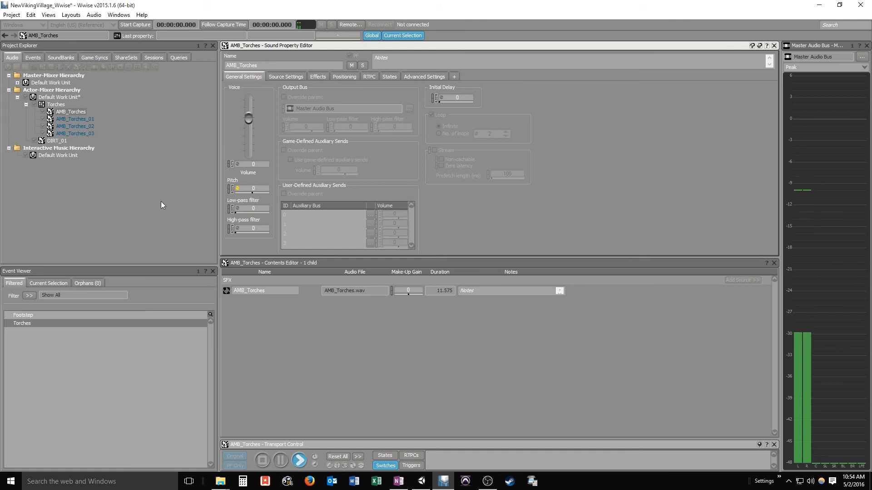
# Step: Replace AMB_Torches with the Torches container as the object of the Torches event's Play action
pyautogui.click(75, 119)
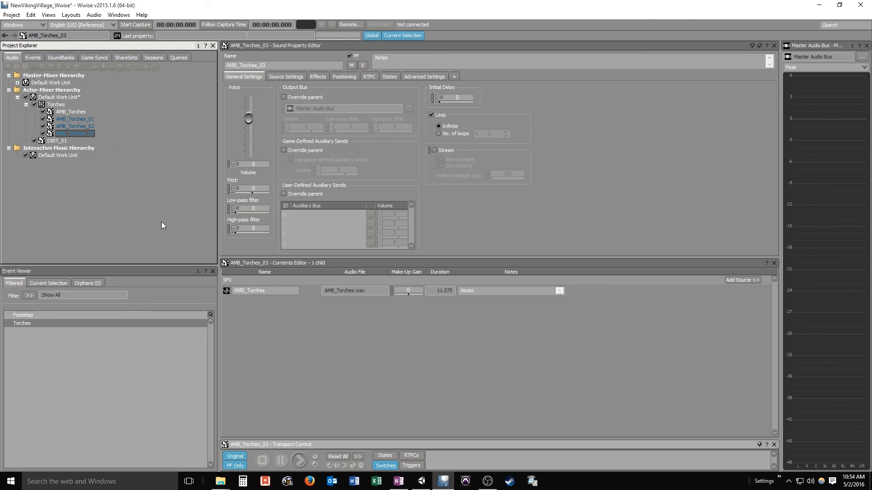
pyautogui.click(22, 324)
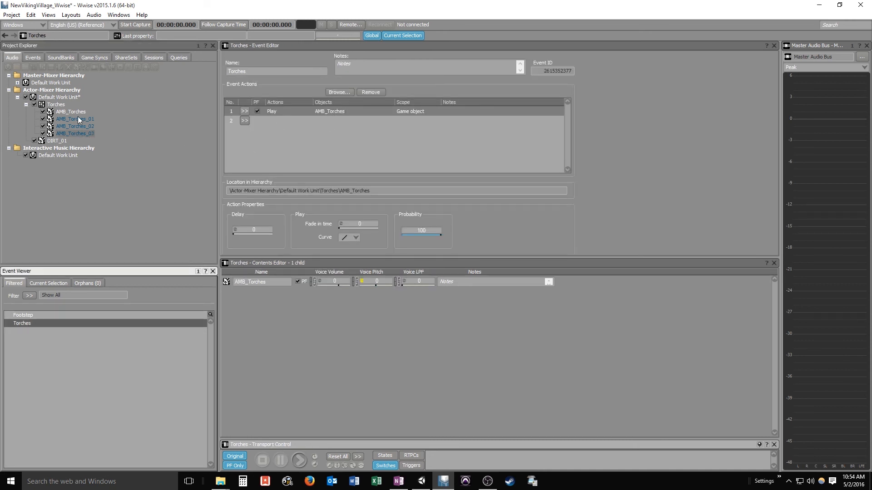
pyautogui.click(54, 105)
pyautogui.moveTo(53, 107); pyautogui.dragTo(335, 115)
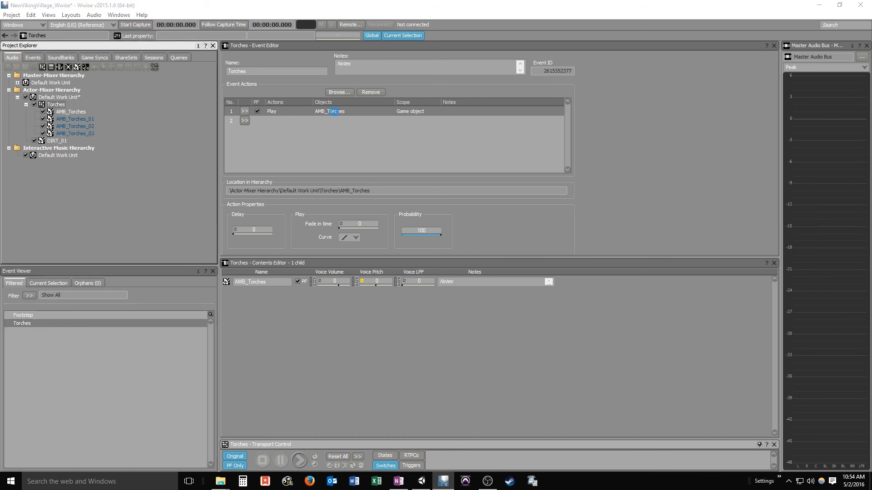
pyautogui.click(408, 245)
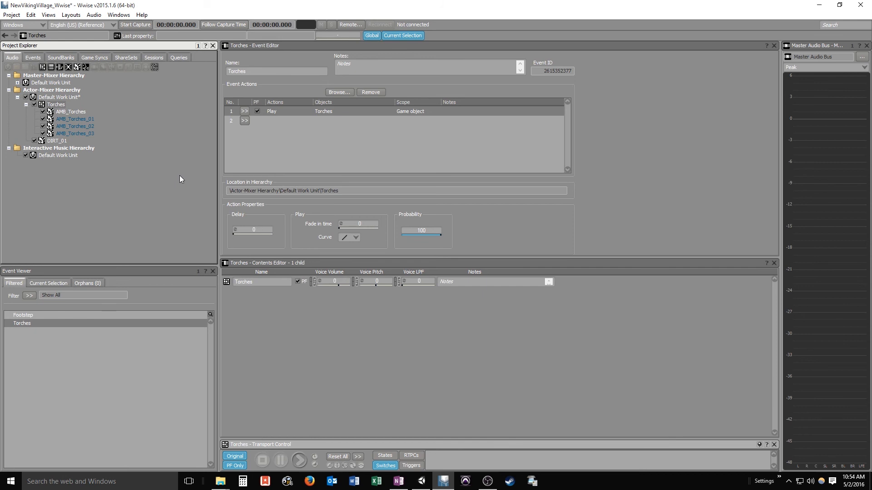
# Step: Generate the Footsteps and Ambient SoundBanks for Windows in English (US), check the Ambient result, and close the generation report
pyautogui.press('F7')
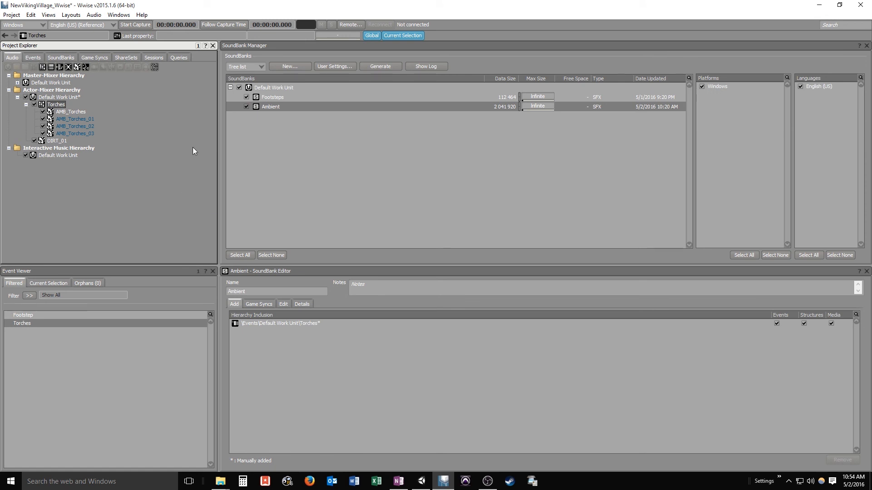
pyautogui.click(379, 66)
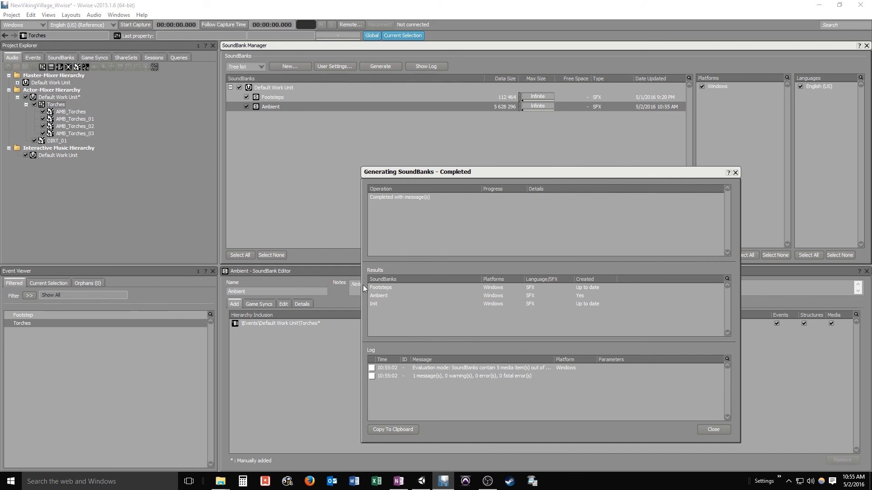
pyautogui.click(381, 296)
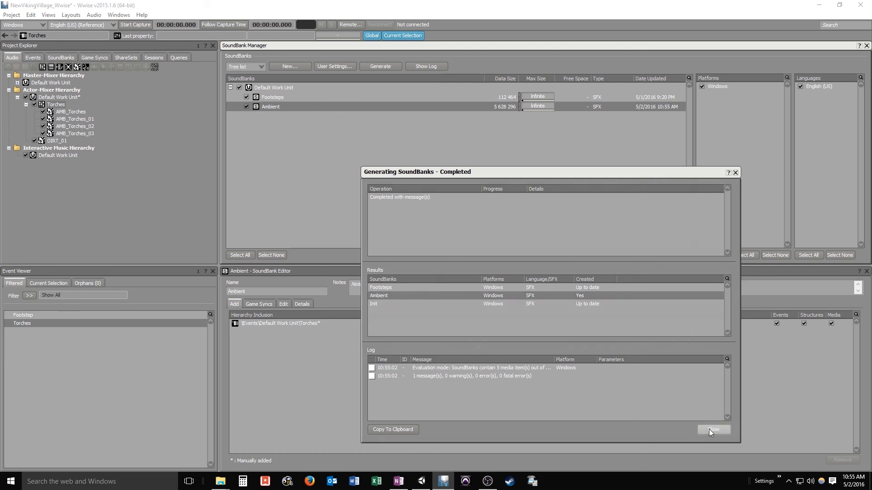
pyautogui.click(712, 430)
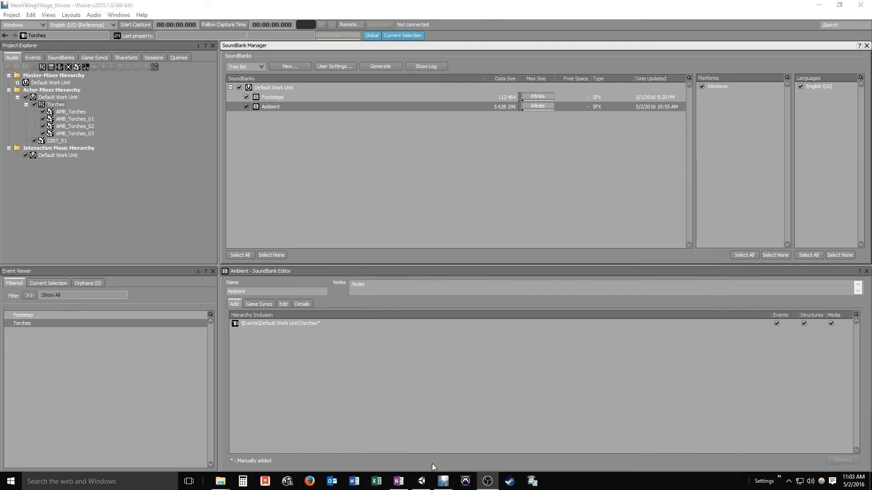
# Step: Switch to Unity, refresh the Wwise project listing, and select the Torches event
pyautogui.click(422, 481)
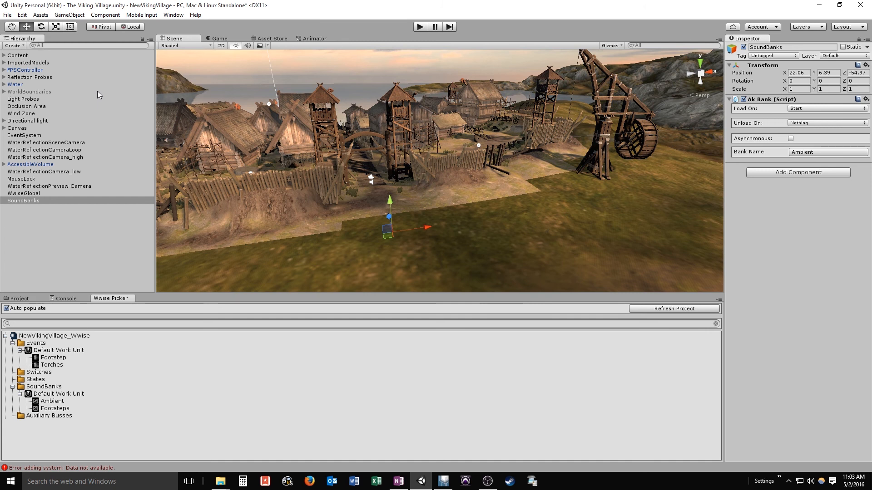
pyautogui.click(657, 312)
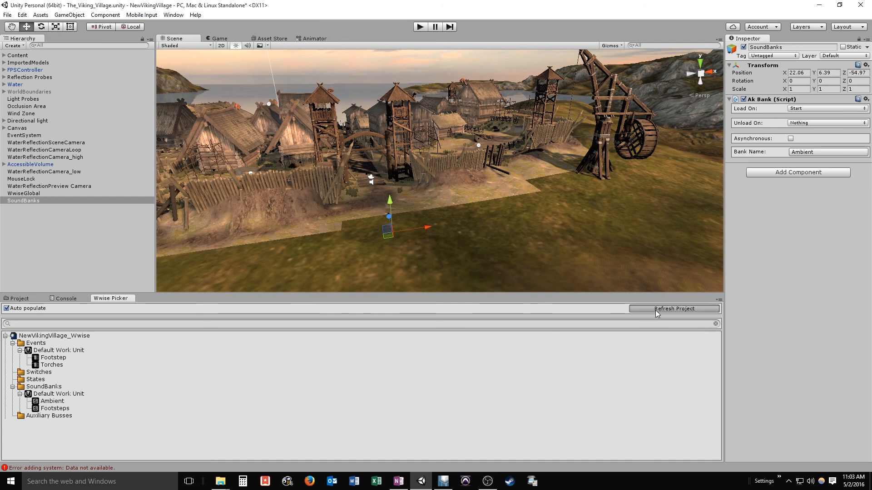
pyautogui.click(57, 367)
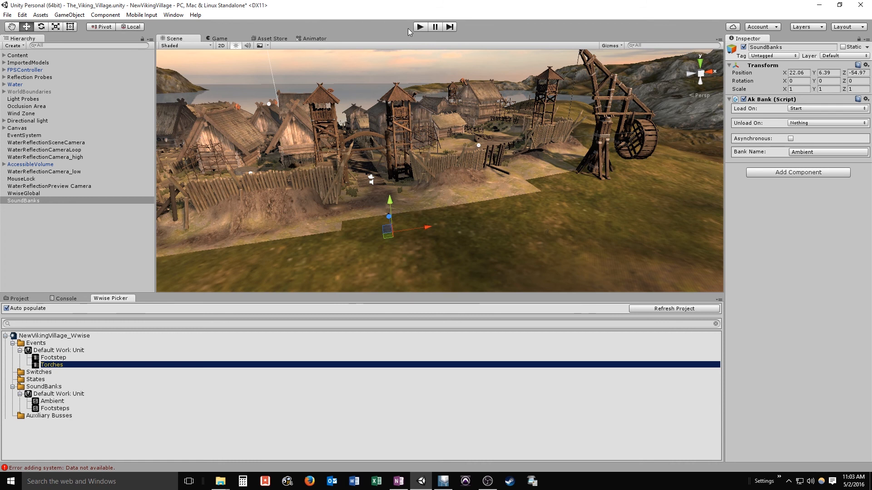
# Step: Play-test the Viking Village scene by walking through it to hear the torch ambience, and stop the game
pyautogui.click(421, 27)
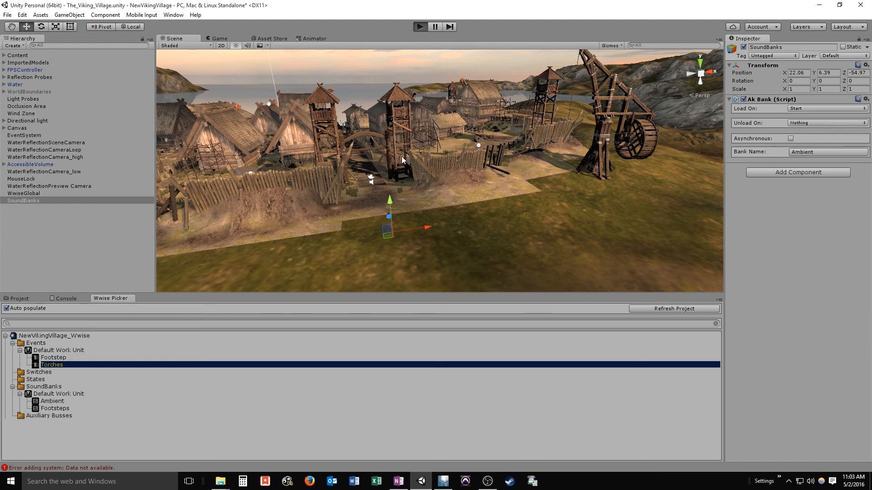
pyautogui.press('w')
pyautogui.press('w')
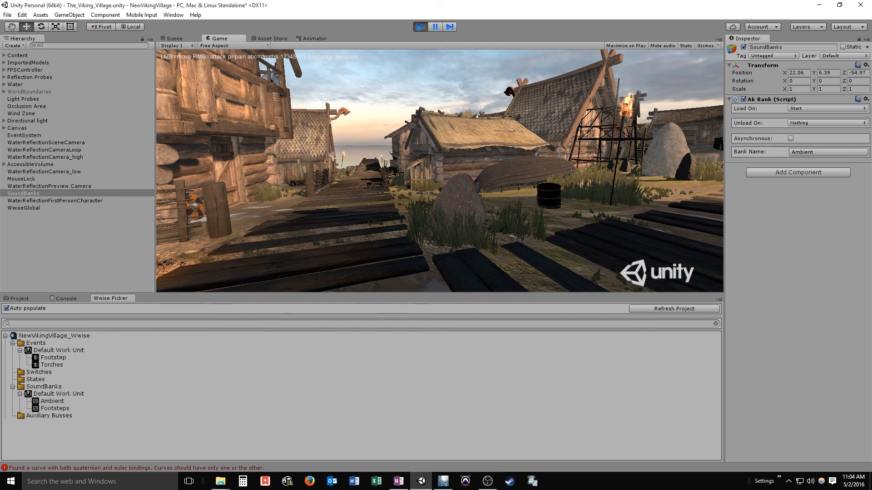
pyautogui.press('super')
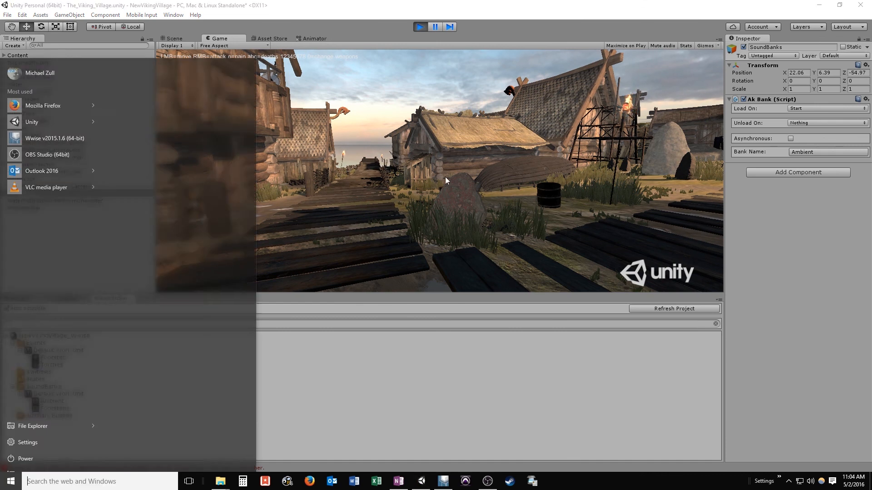
pyautogui.click(419, 27)
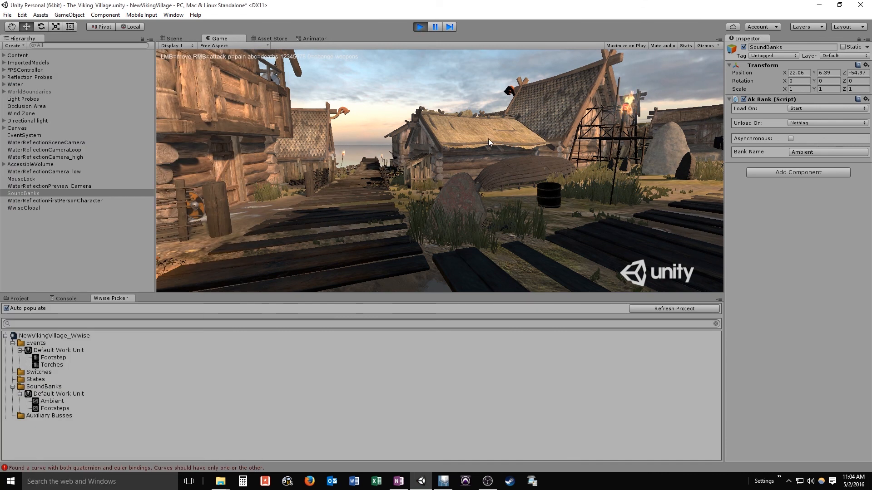
pyautogui.click(420, 27)
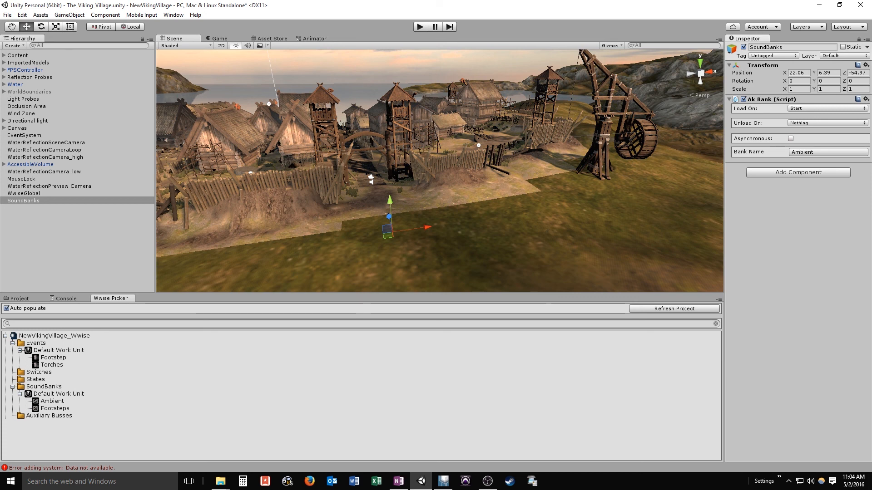
pyautogui.moveTo(289, 97); pyautogui.dragTo(399, 152)
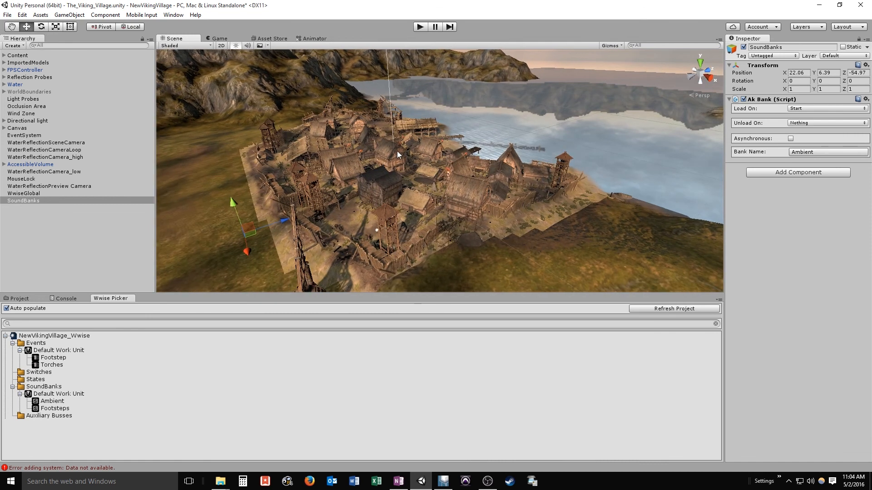